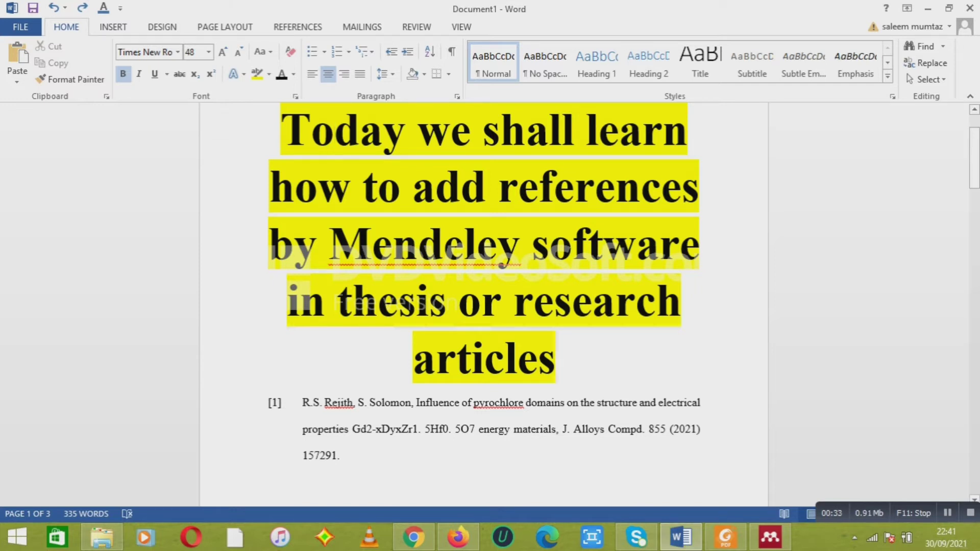
- Examine the sample numbered reference below the document title, including its authors, paper title and journal details
drag(303, 402, 344, 457)
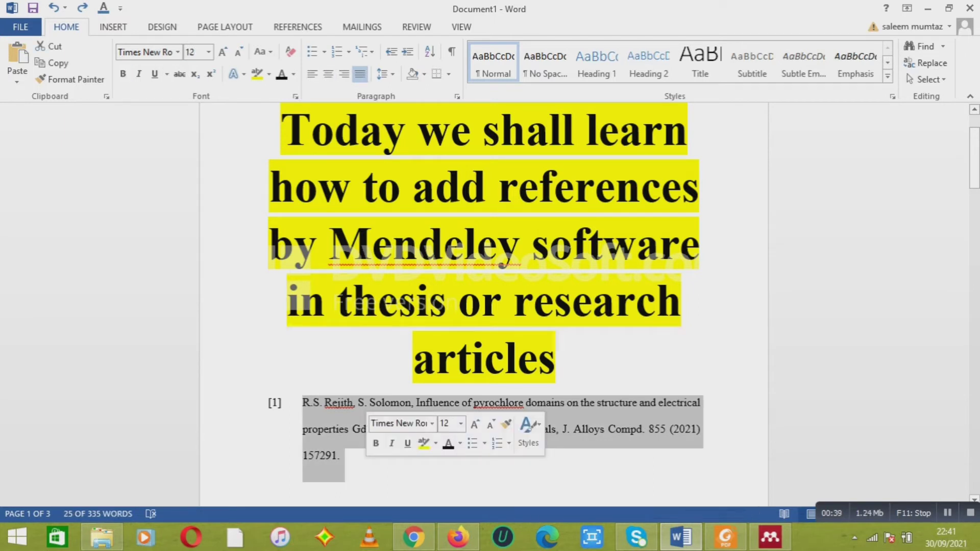
click(340, 455)
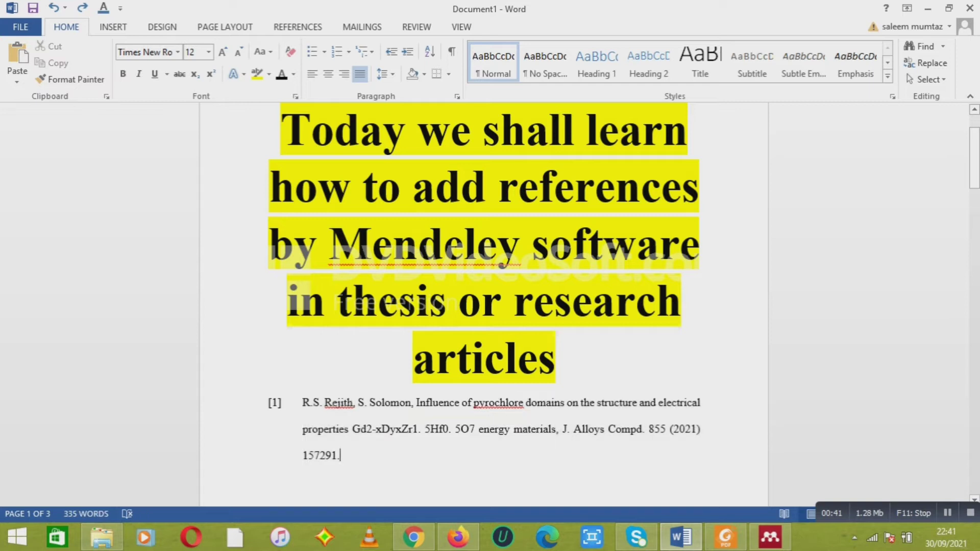
scroll(267, 477, down, 10)
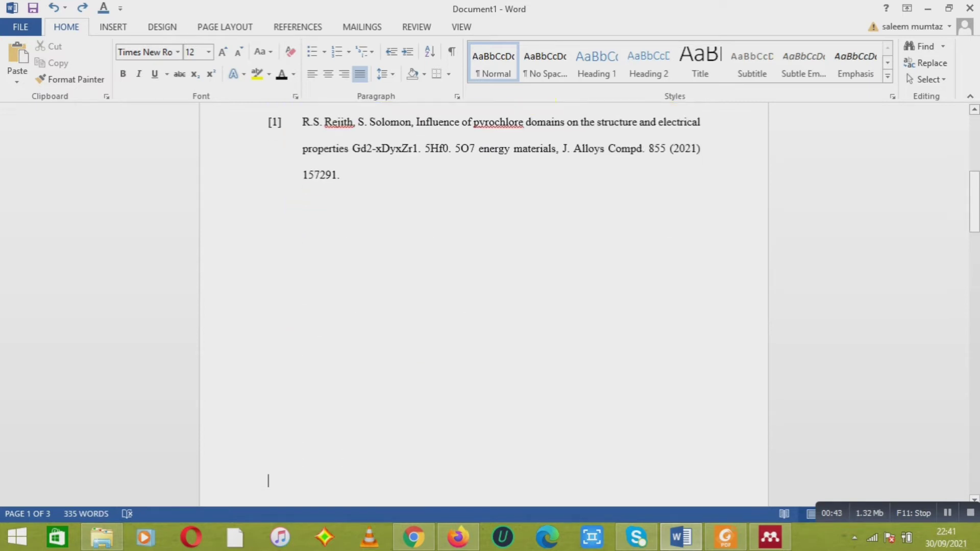
scroll(340, 489, down, 3)
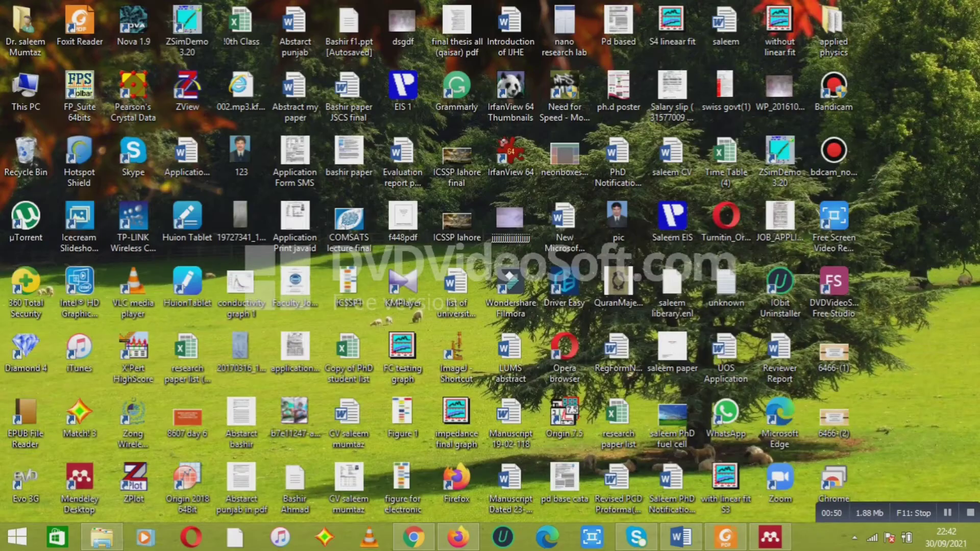
- Switch to Mendeley Desktop, check whether the MS Word plugin is installed, and minimize the program
click(769, 536)
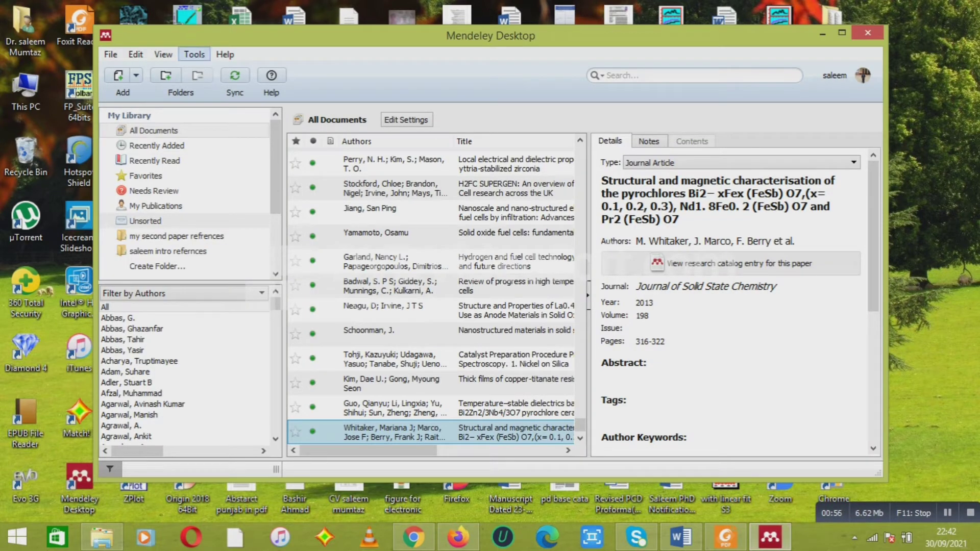
click(193, 54)
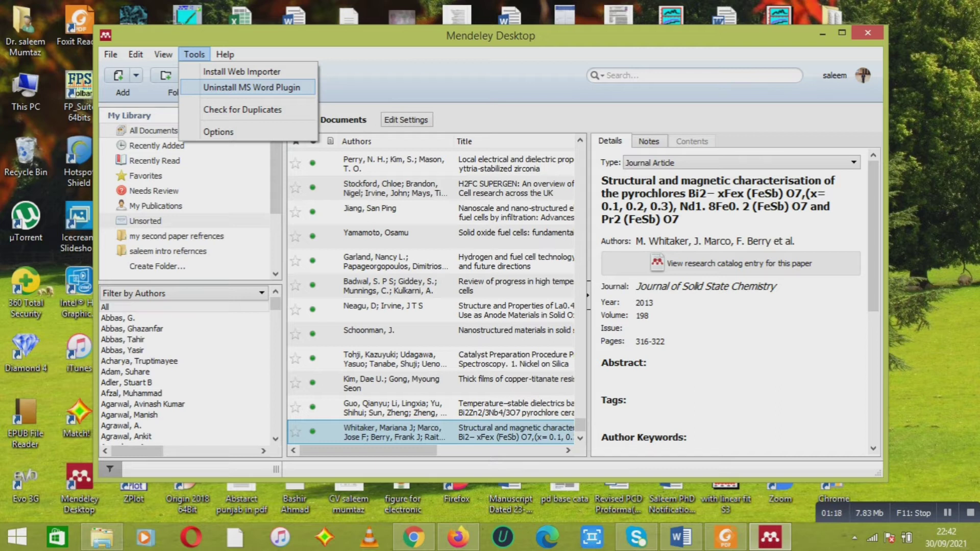
key(Escape)
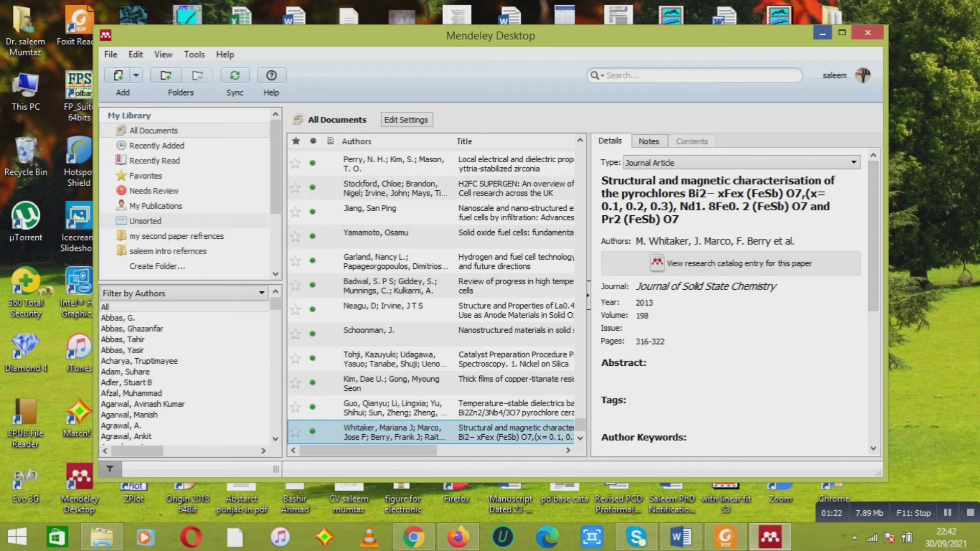
click(822, 33)
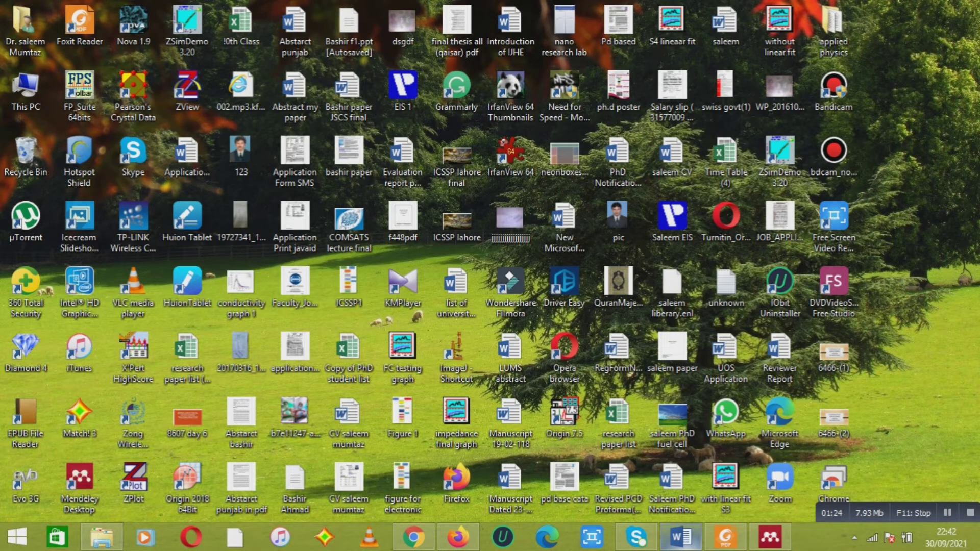
- Switch to Word and delete the empty citation brackets and preceding space after "engineering etc." in the first body paragraph
click(681, 537)
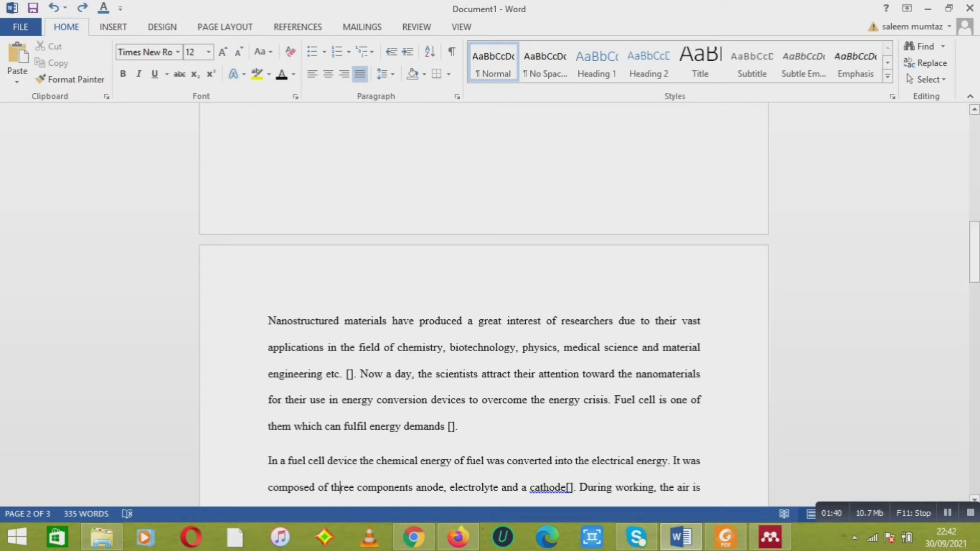
click(353, 374)
key(Delete)
key(BackSpace)
key(BackSpace)
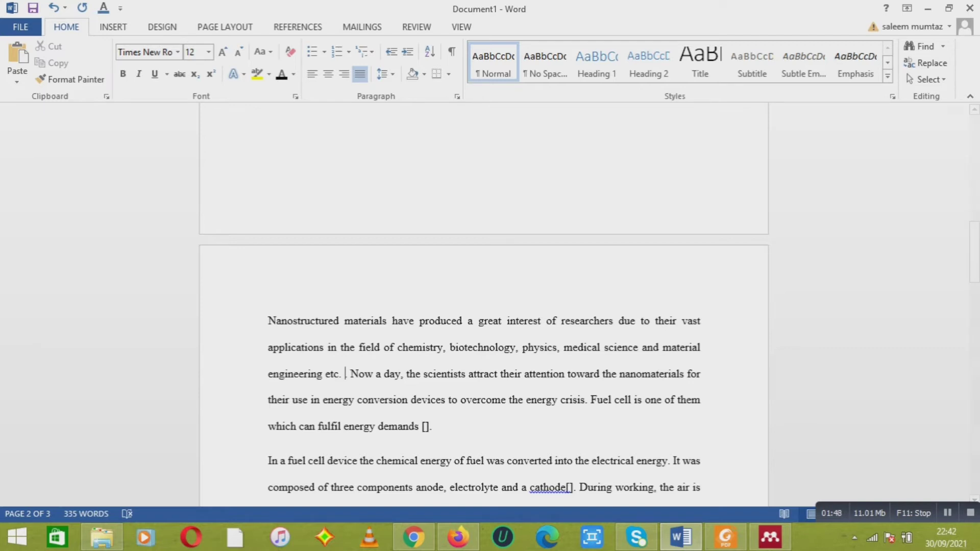
key(BackSpace)
- Switch to Mendeley Desktop and open the full citation styles manager through the More Styles option
click(770, 537)
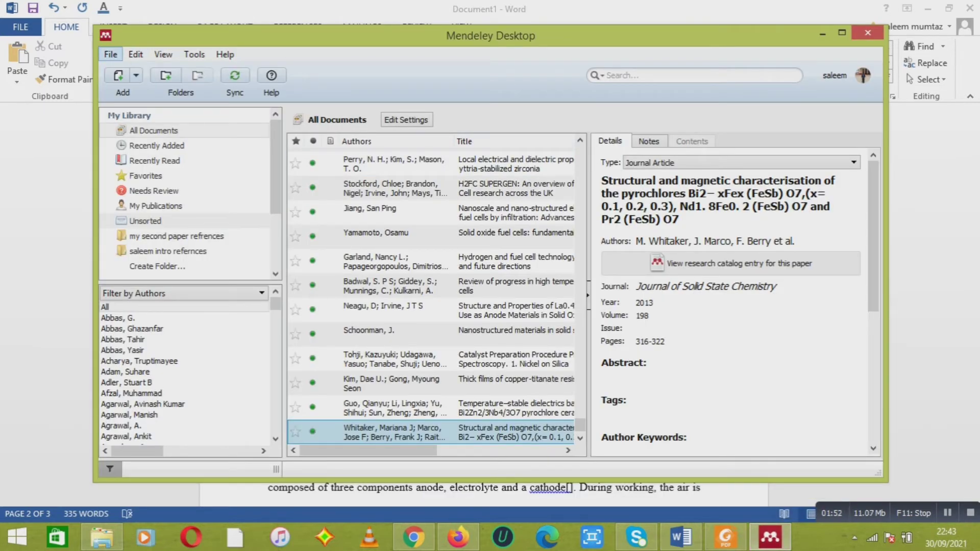
click(110, 55)
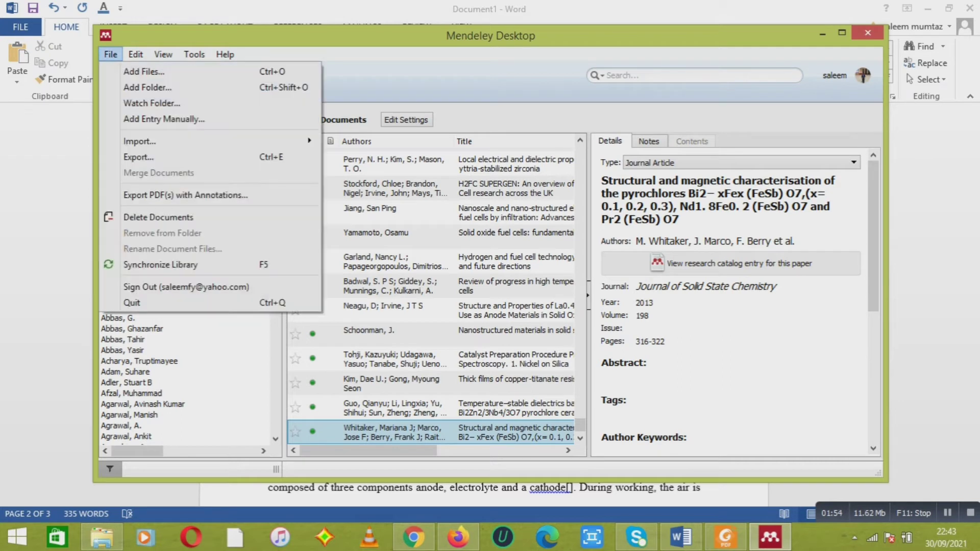
key(Right)
key(Right)
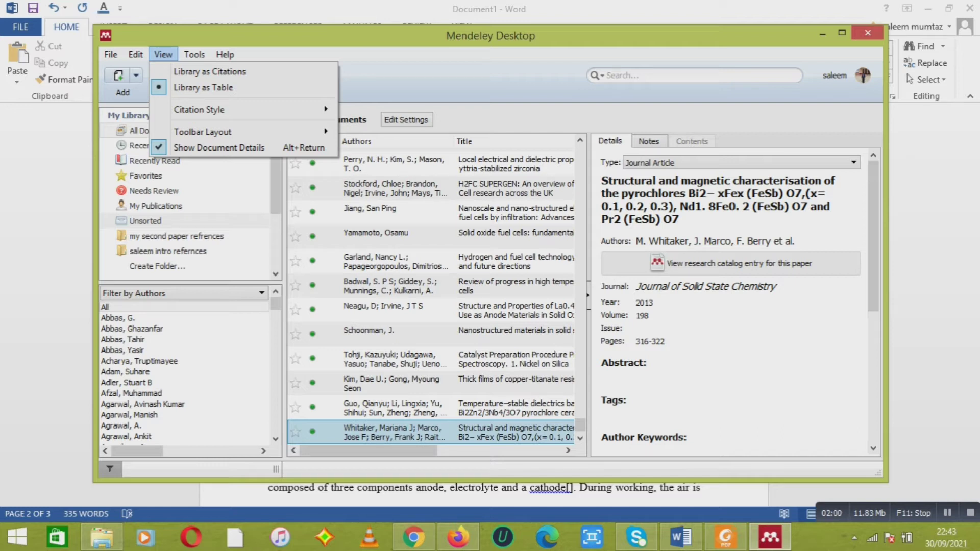
mouse_move(199, 109)
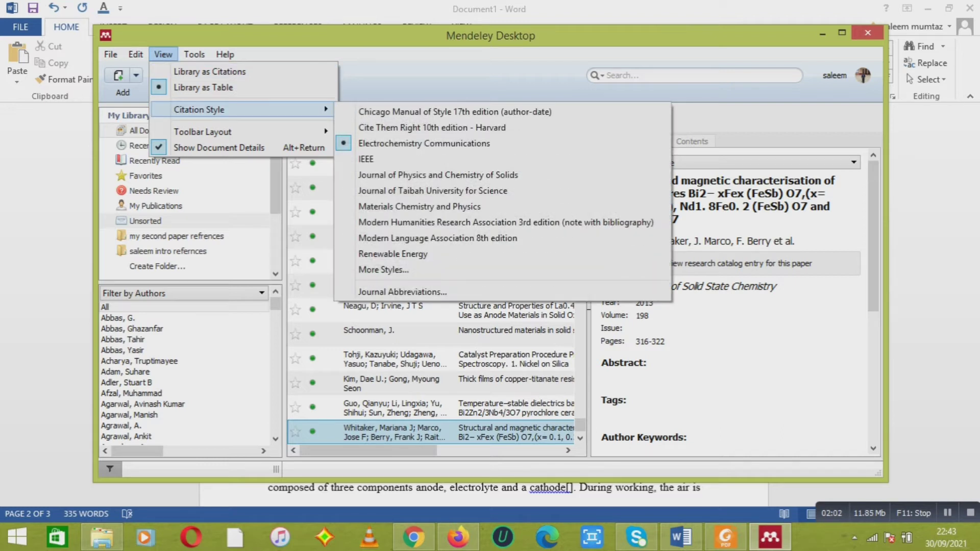
key(Down)
key(Down)
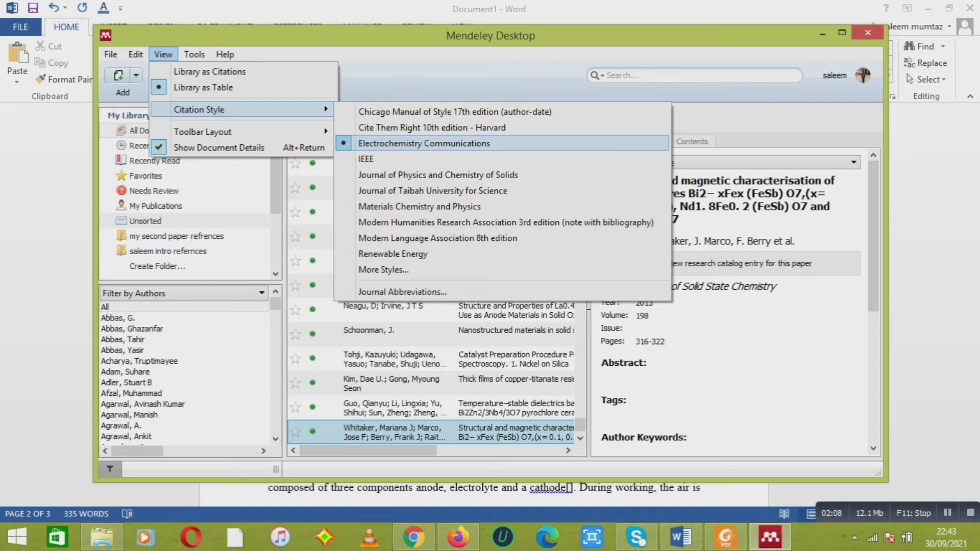
key(Down)
key(Down)
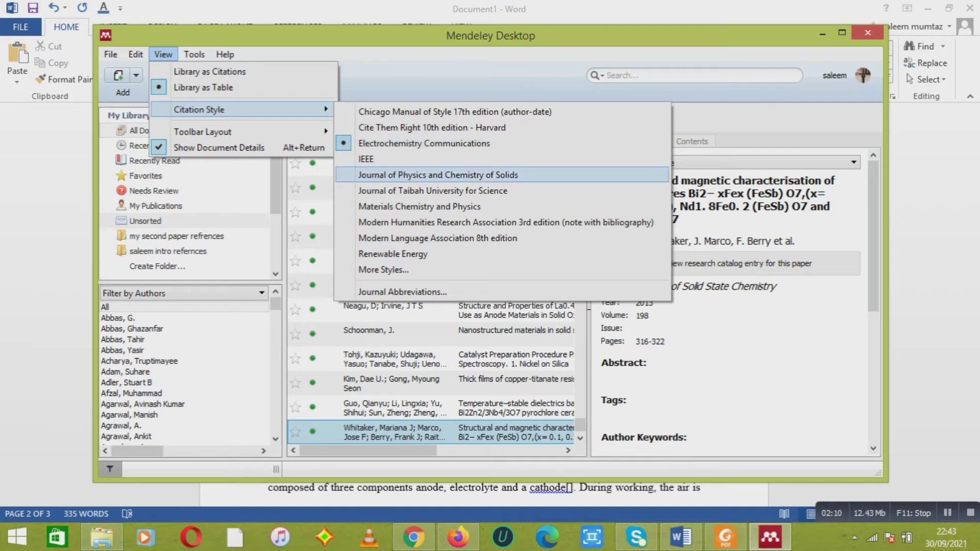
key(Down)
key(Down)
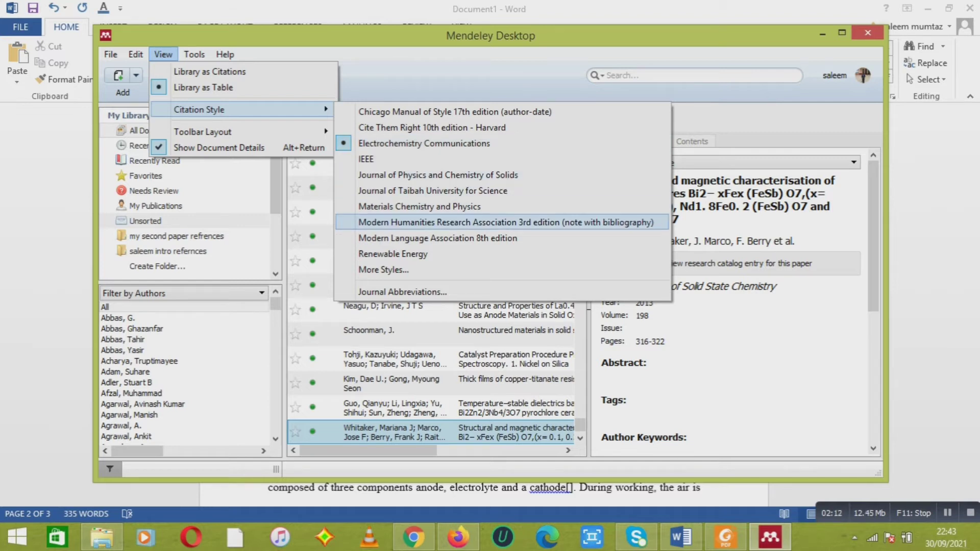
key(Down)
key(Down)
key(Down)
key(Down)
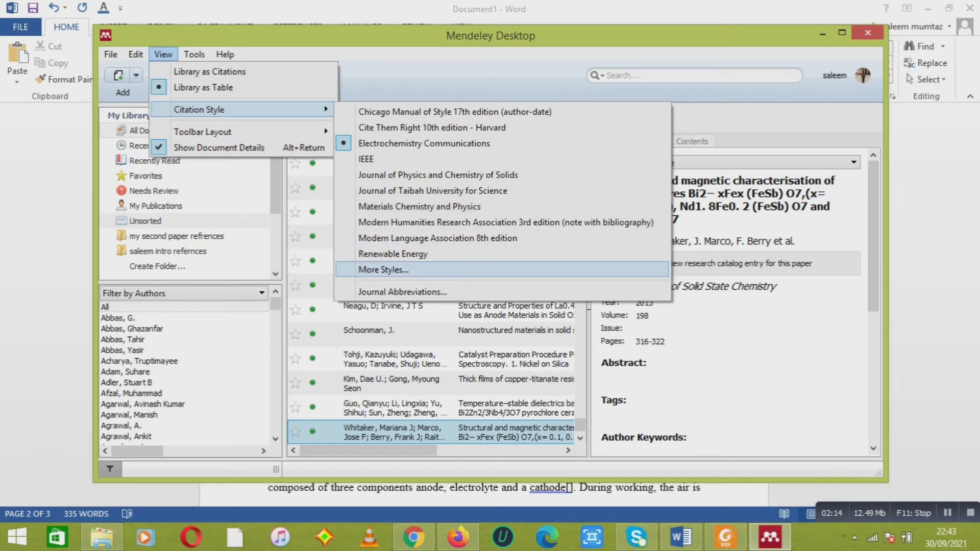
key(Up)
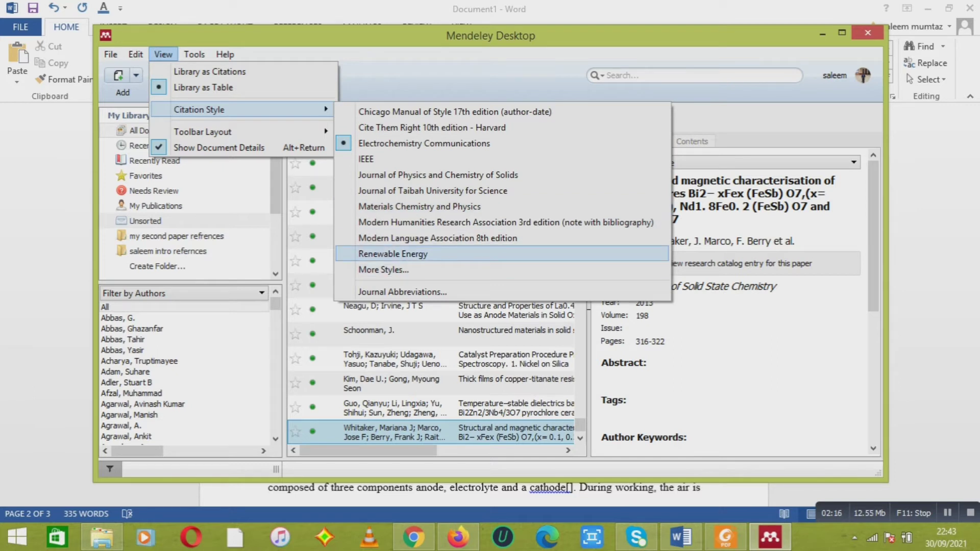
key(Down)
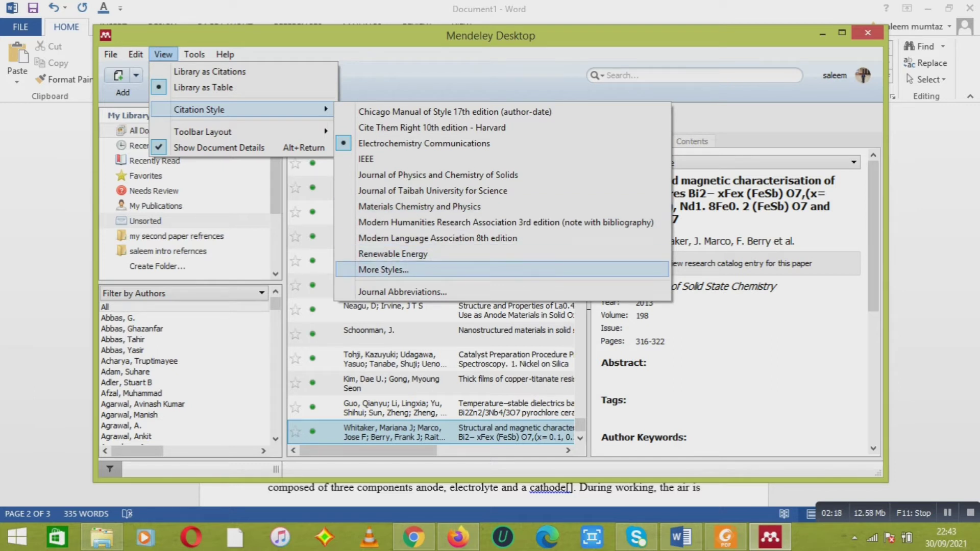
key(Return)
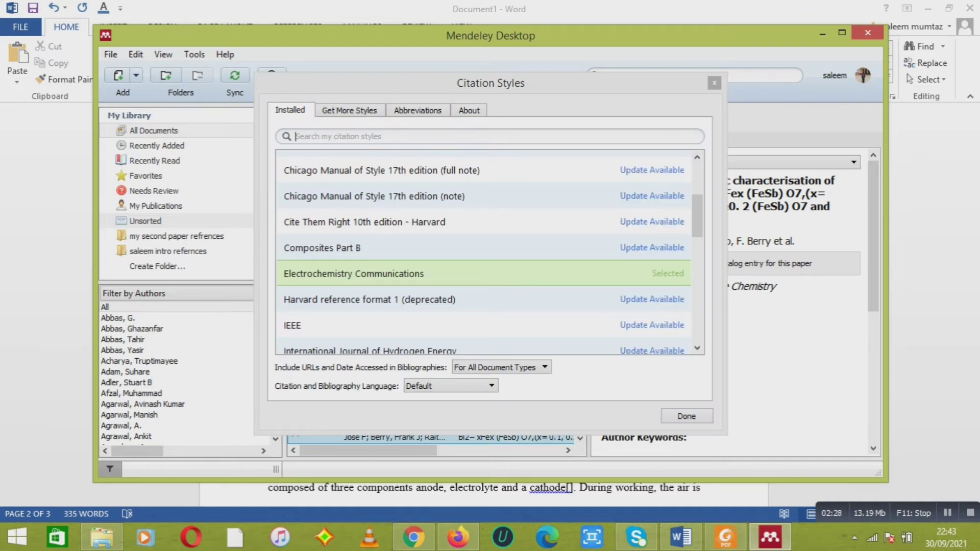
- Look through the installed citation styles, the search for additional styles, and the journal abbreviations
drag(697, 216, 696, 232)
scroll(483, 253, down, 3)
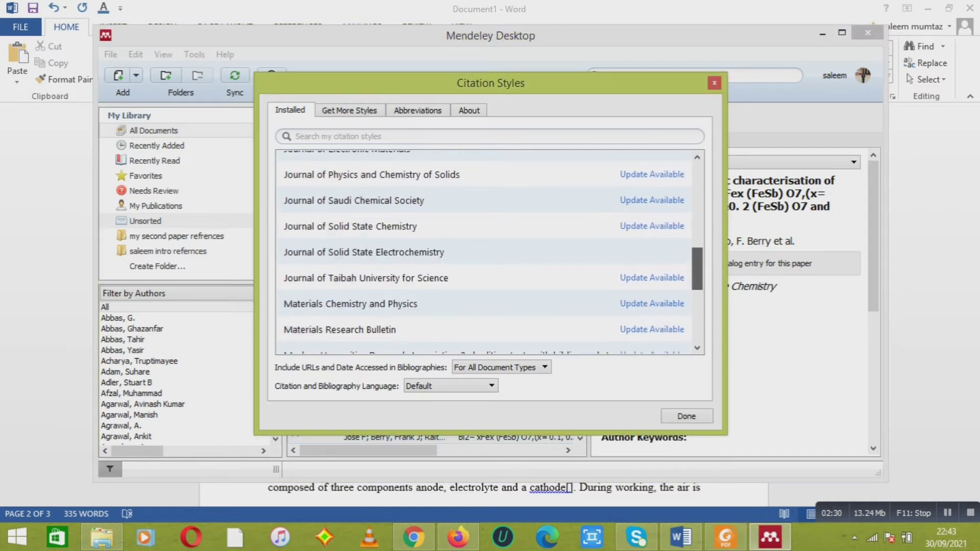
scroll(484, 253, up, 4)
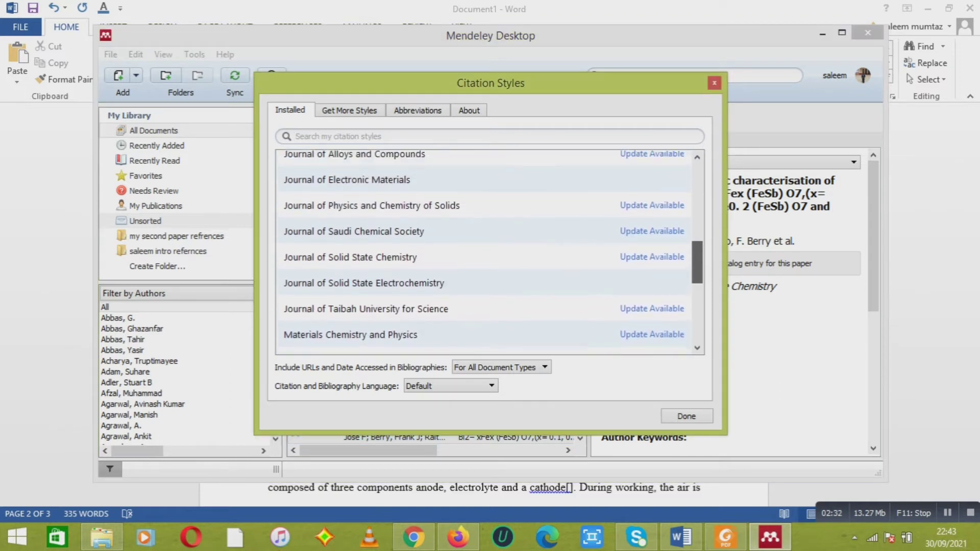
scroll(483, 253, up, 2)
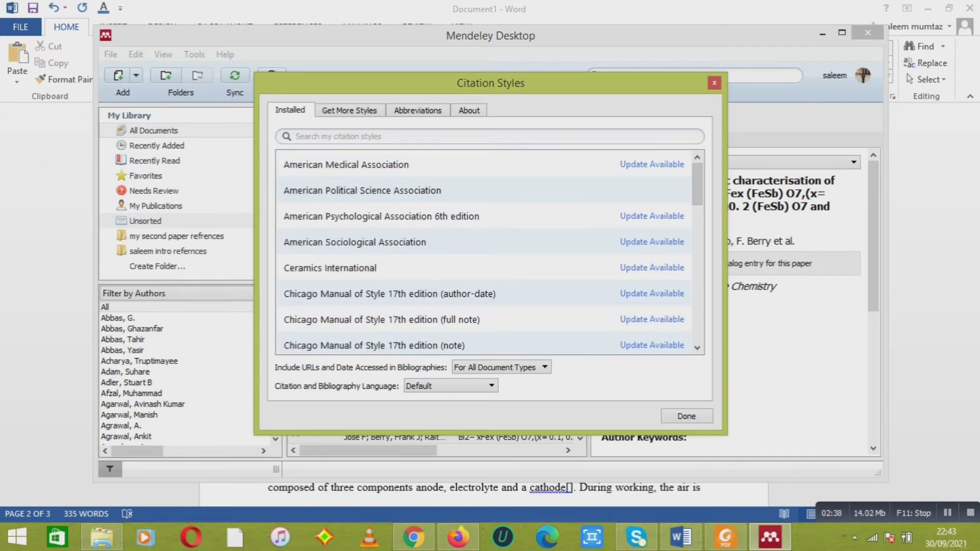
click(349, 110)
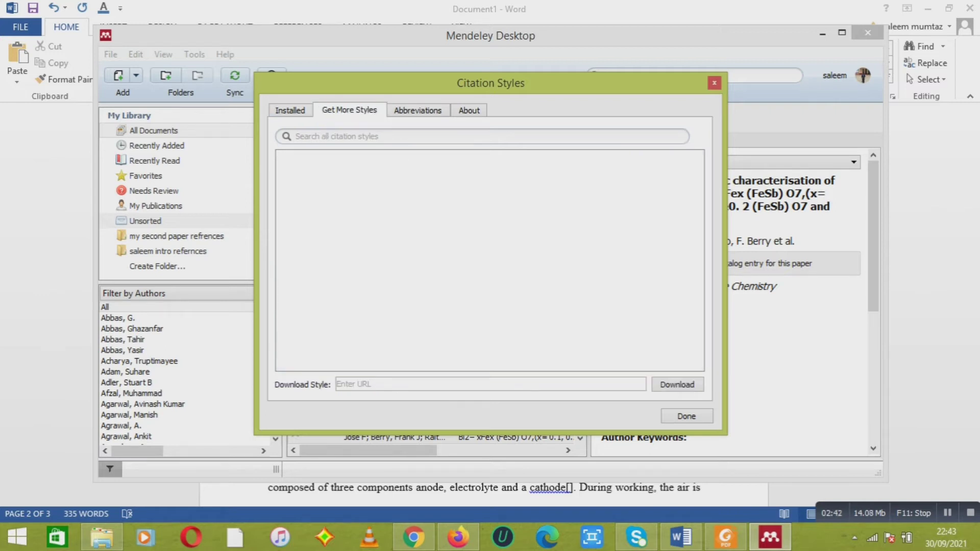
click(296, 136)
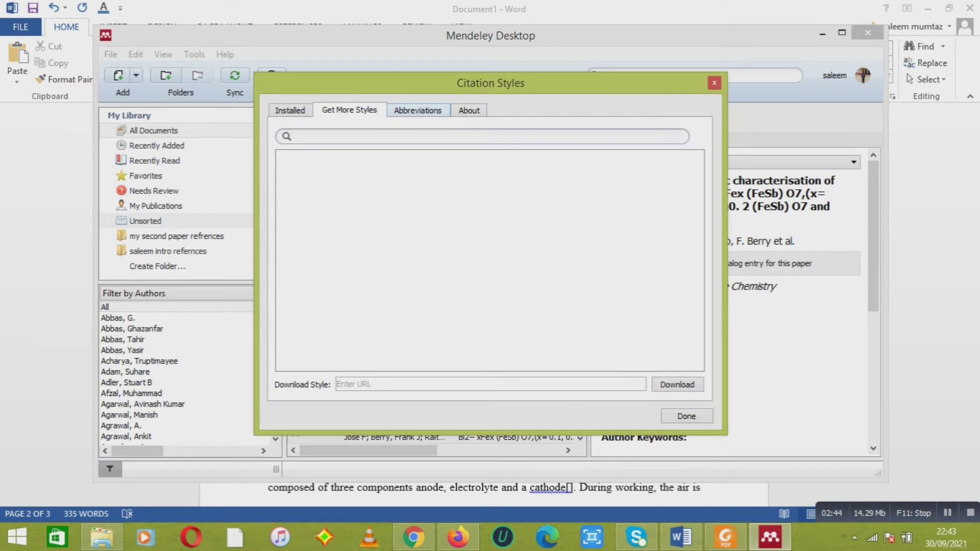
key(ctrl+Tab)
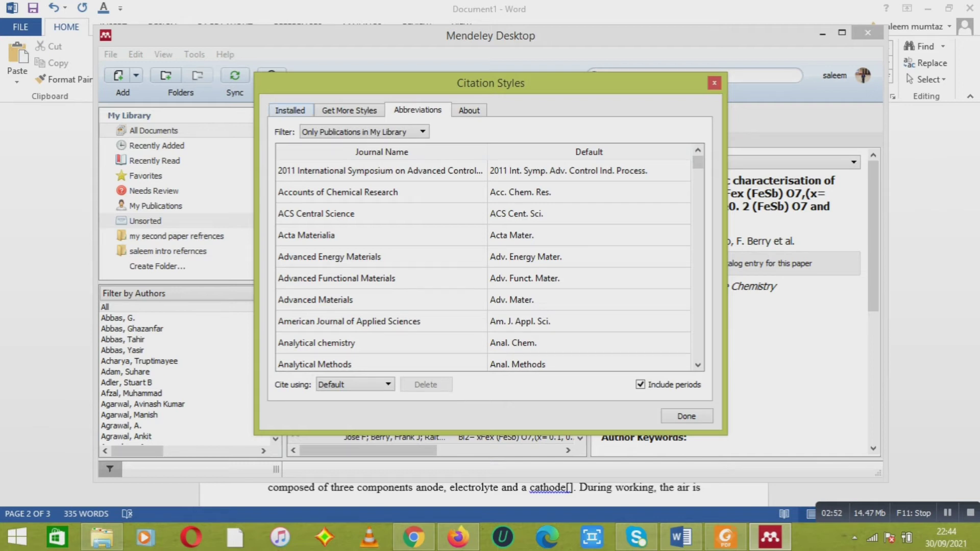
- Set the installed Ceramics International style as the active citation style and close the citation styles dialog
click(290, 110)
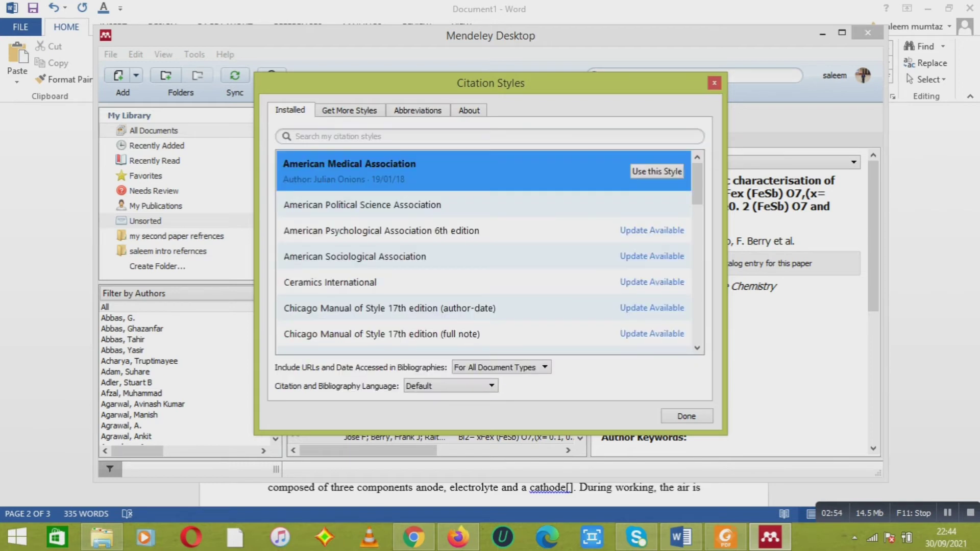
click(329, 282)
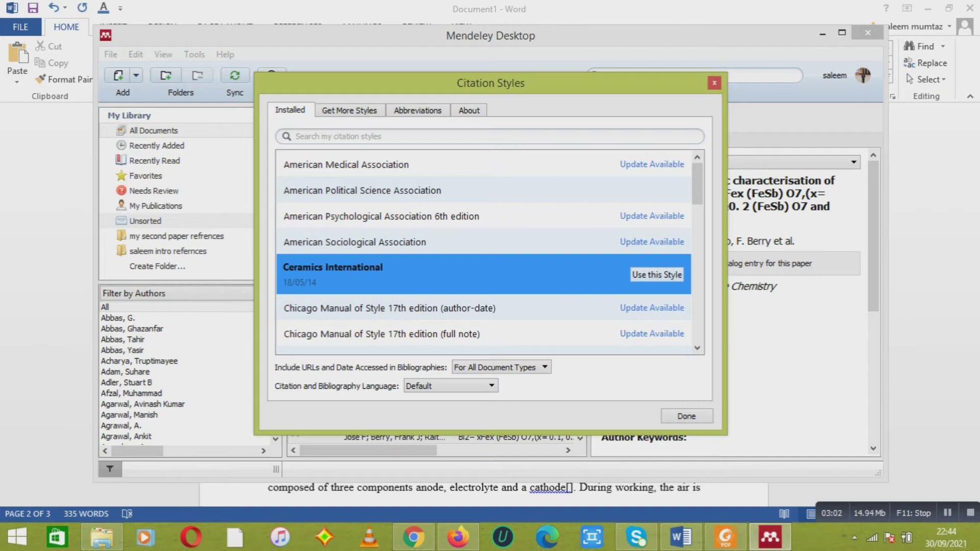
click(657, 274)
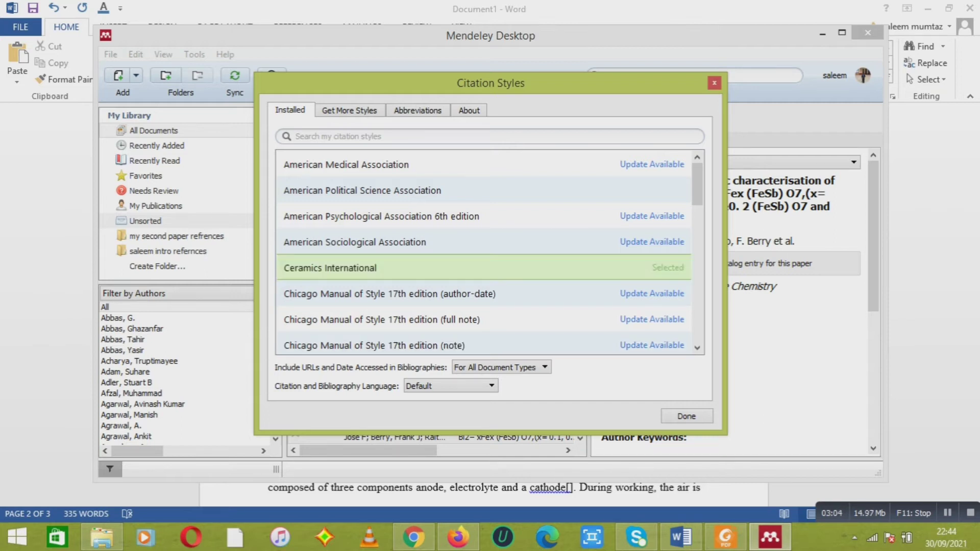
click(687, 415)
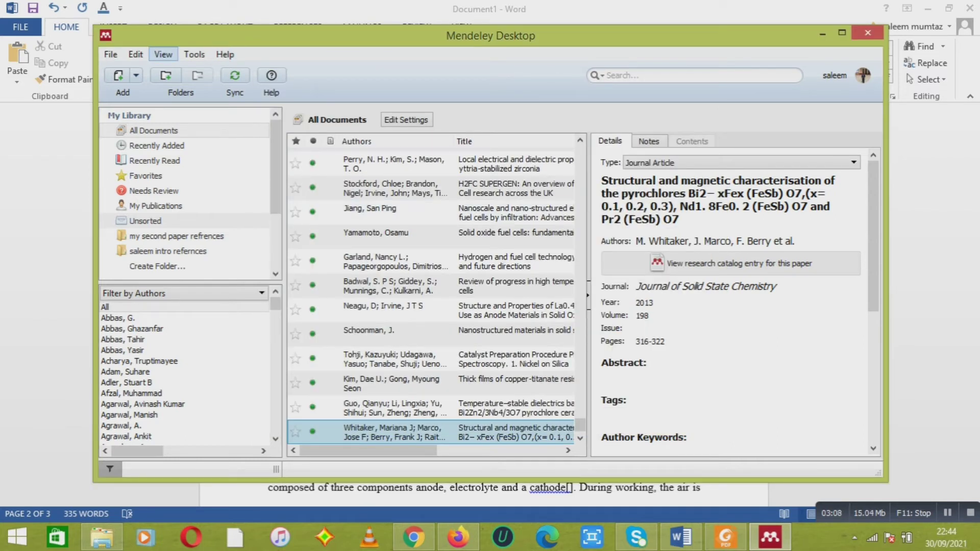
- Check which citation style is active in Mendeley, and return to the Word document
click(164, 54)
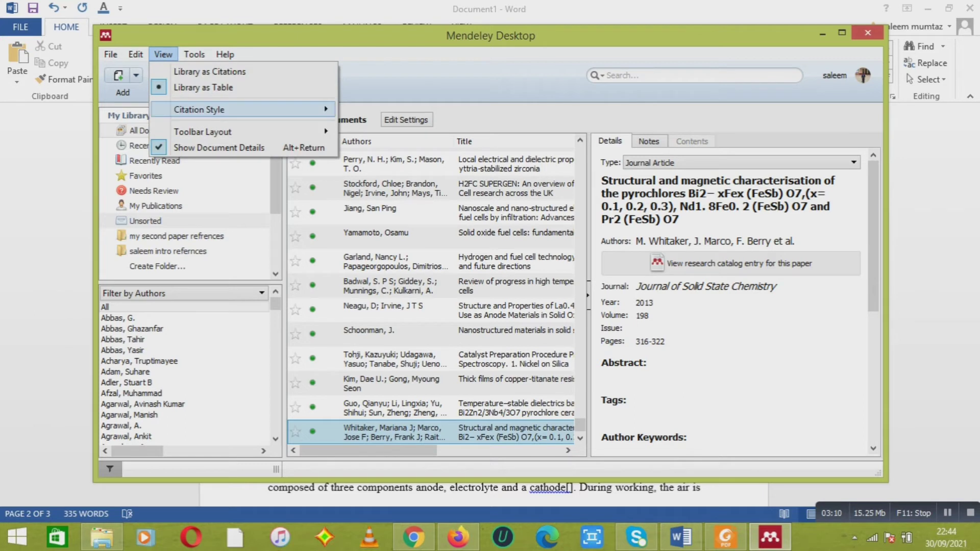
mouse_move(205, 109)
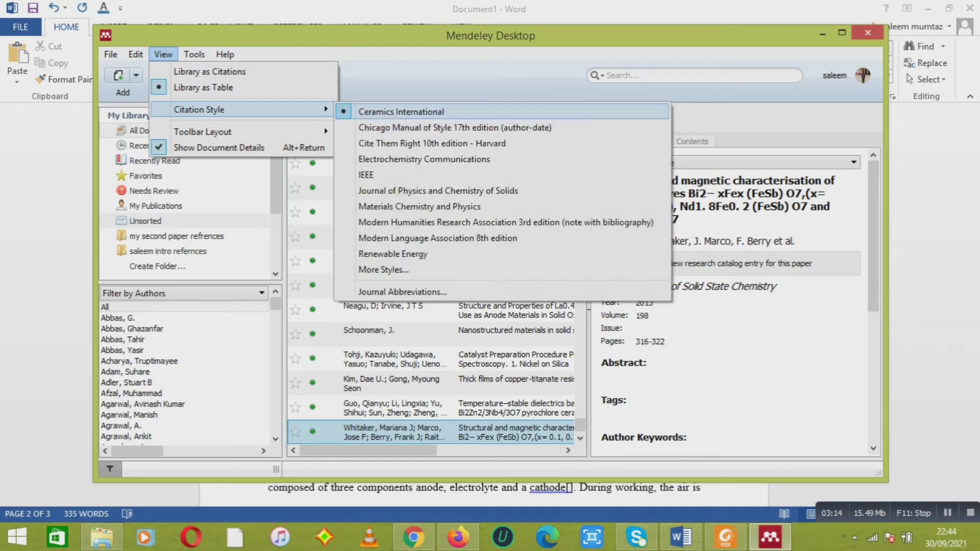
key(Escape)
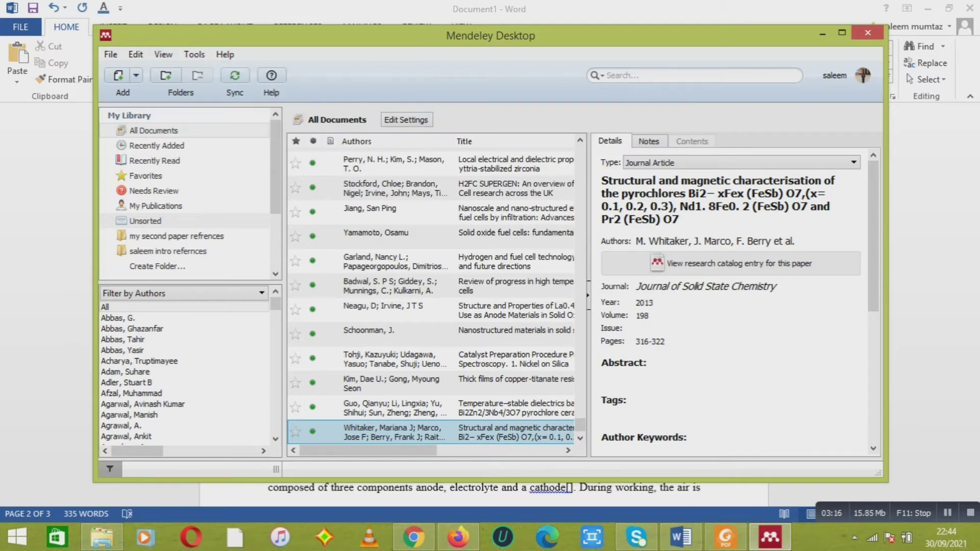
click(822, 32)
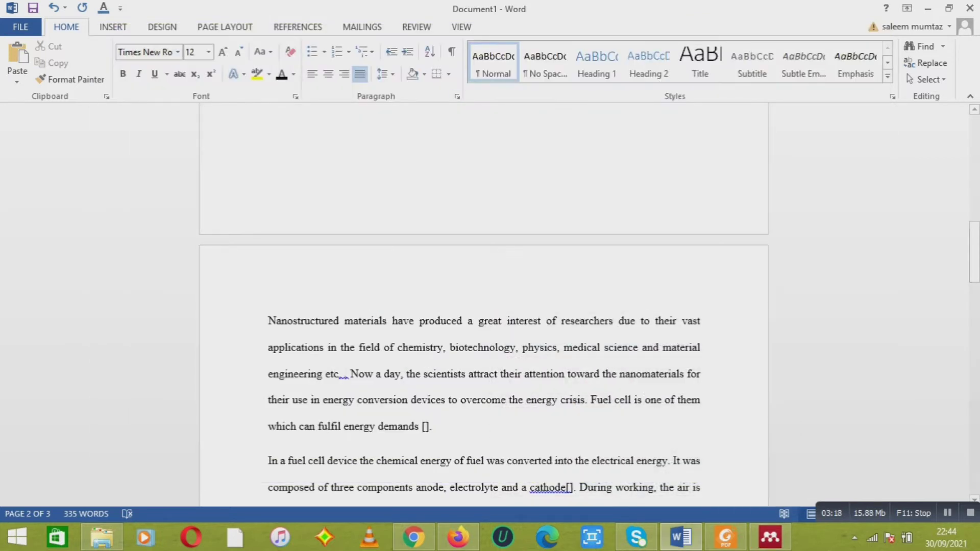
- Set the installed Ceramics International style as the Mendeley citation style for this document, through the More Styles option
click(297, 27)
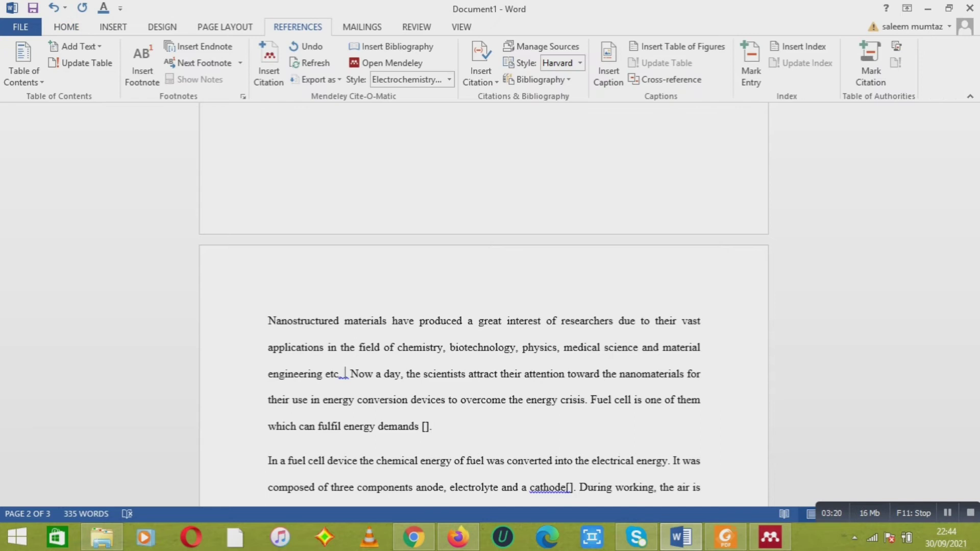
click(449, 79)
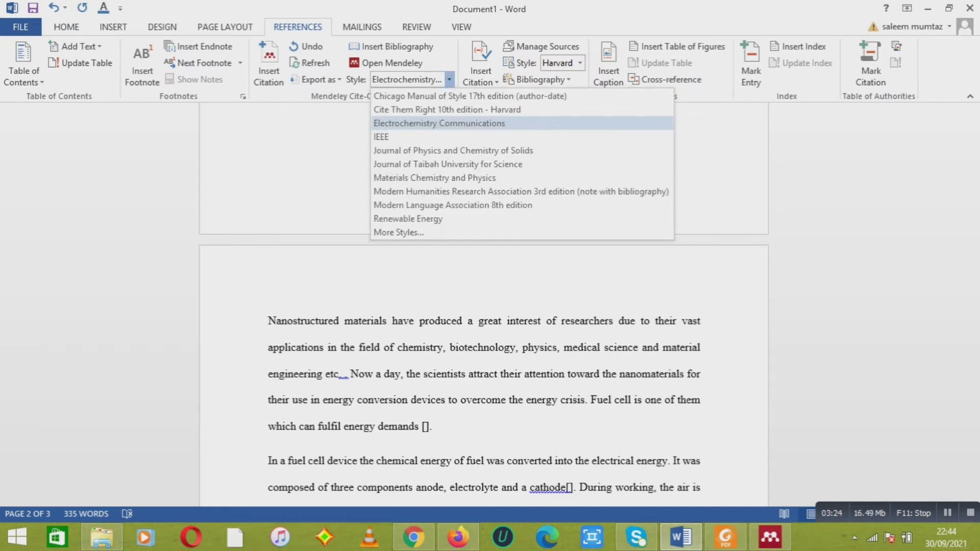
key(Escape)
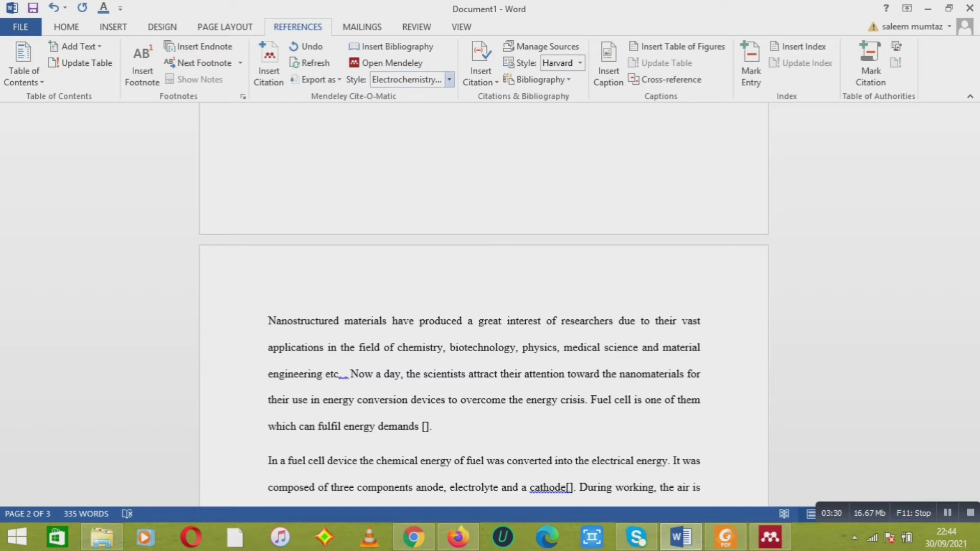
click(449, 79)
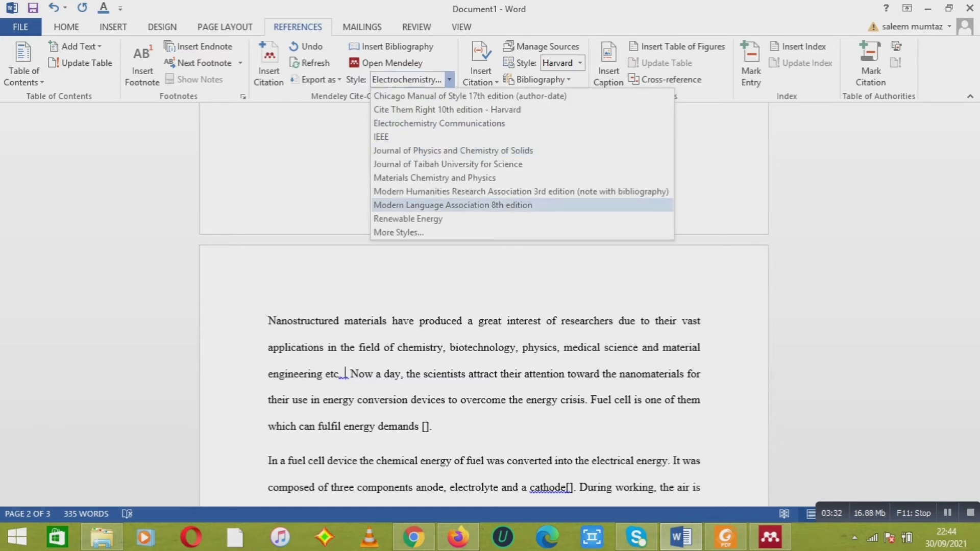
click(398, 232)
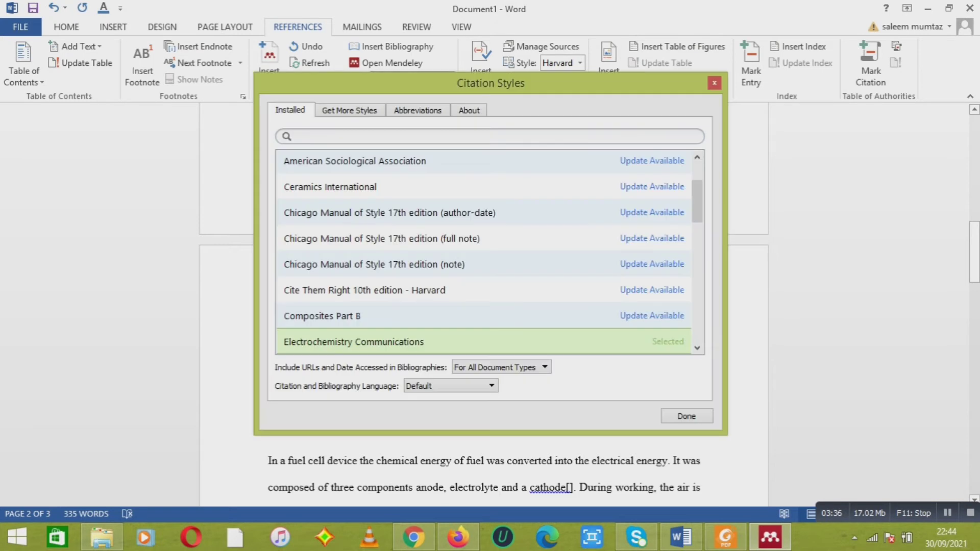
click(330, 186)
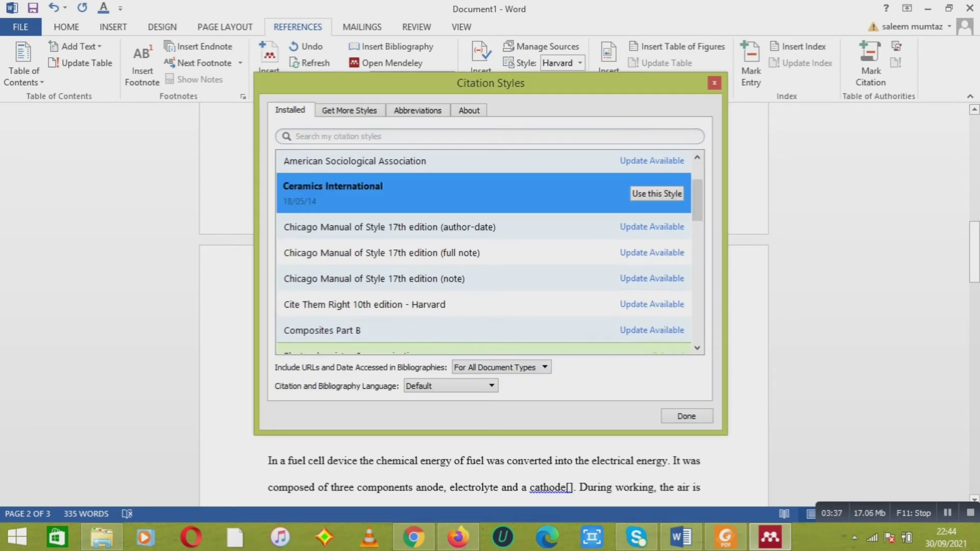
click(656, 193)
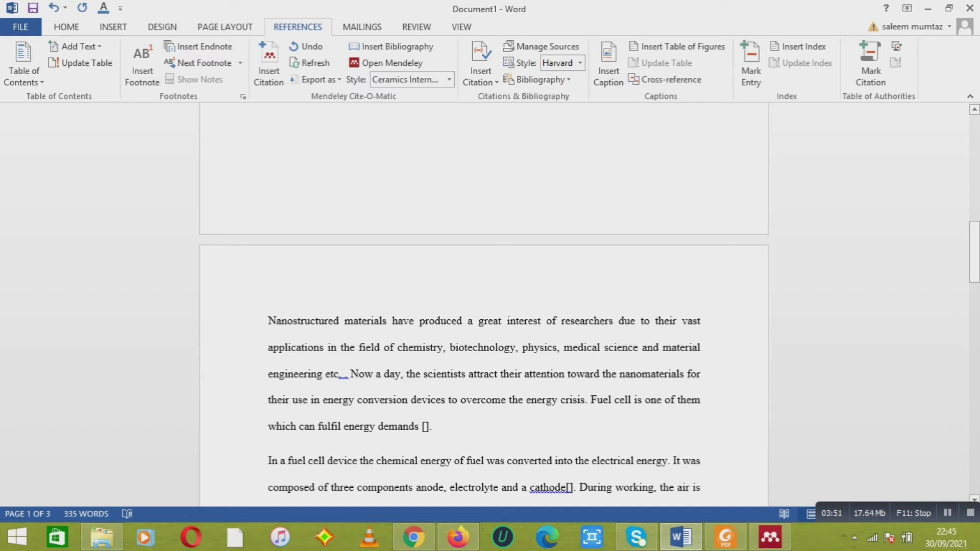
- Place the cursor after "etc." in the first paragraph, and copy reference [11] from the article PDF in Foxit Reader
click(341, 373)
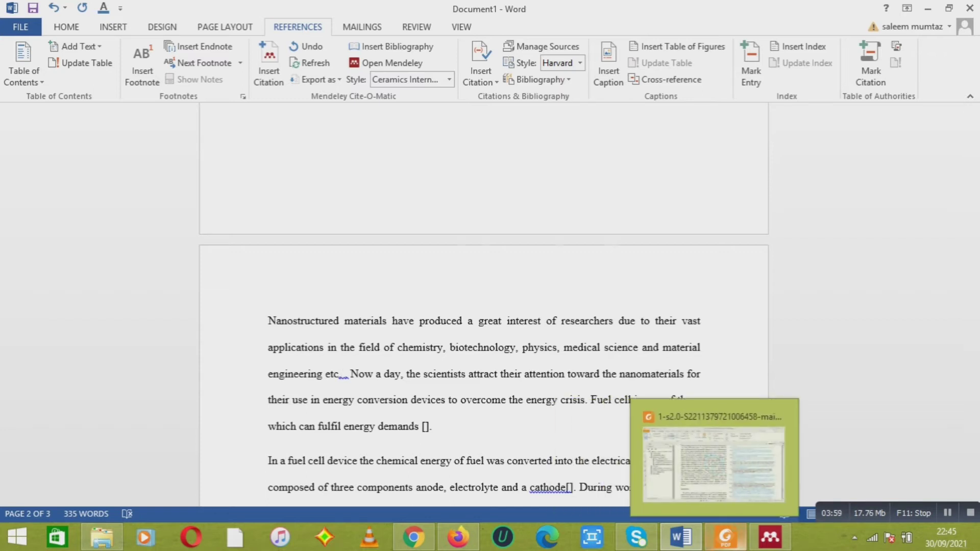
click(725, 536)
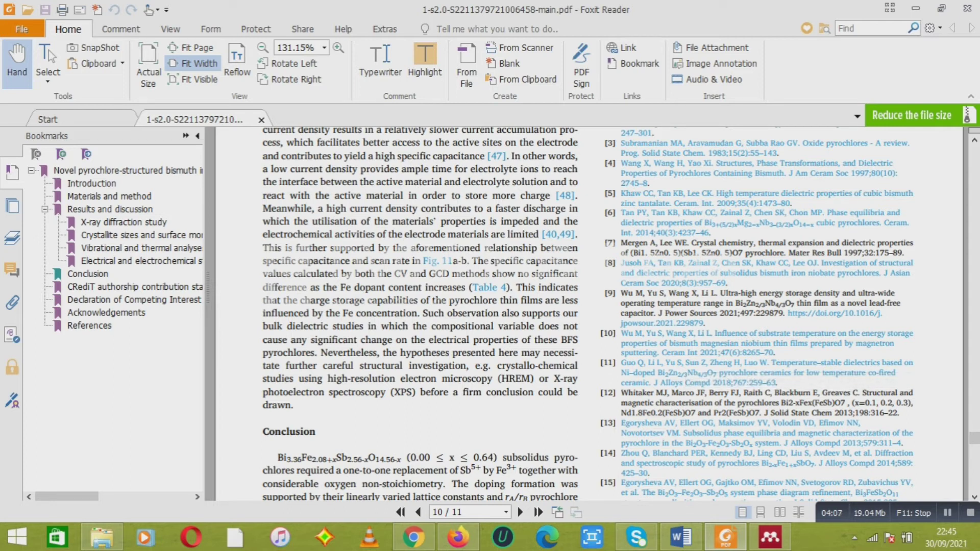
drag(621, 362, 776, 383)
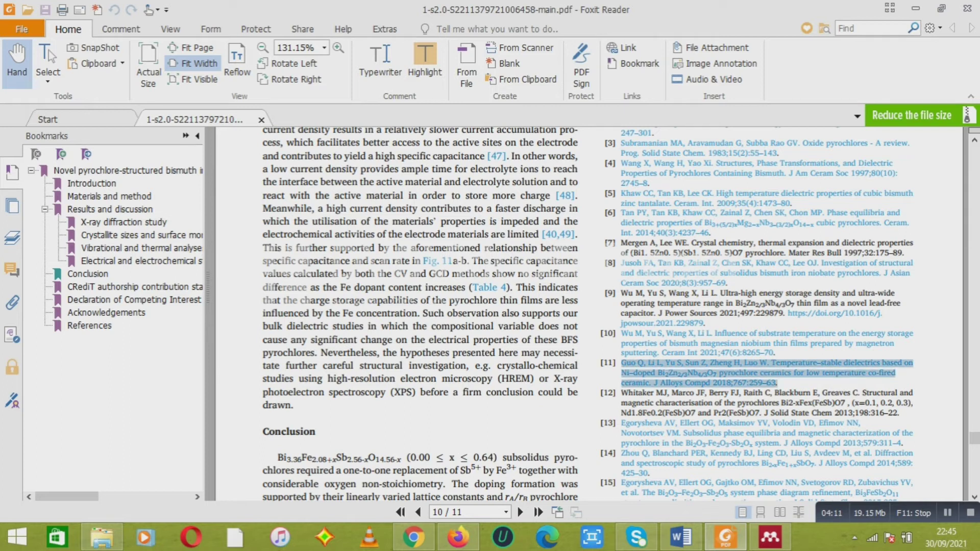
key(ctrl+c)
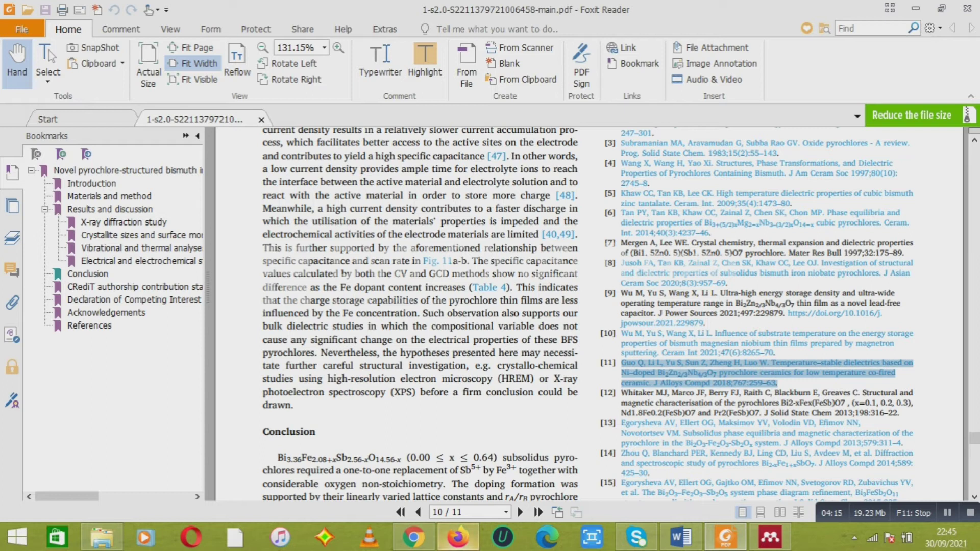
- Switch to Google Scholar in Firefox and search for the copied reference
click(457, 537)
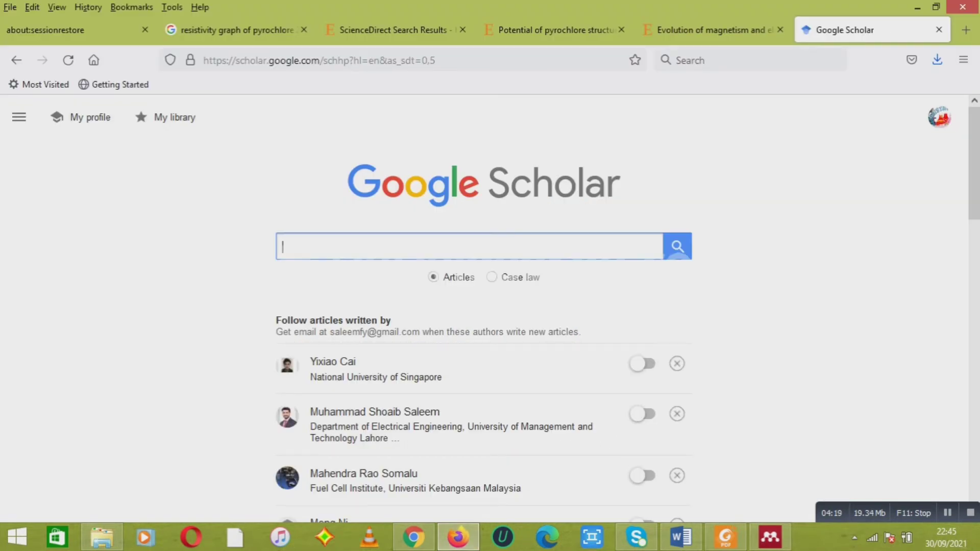
key(ctrl+v)
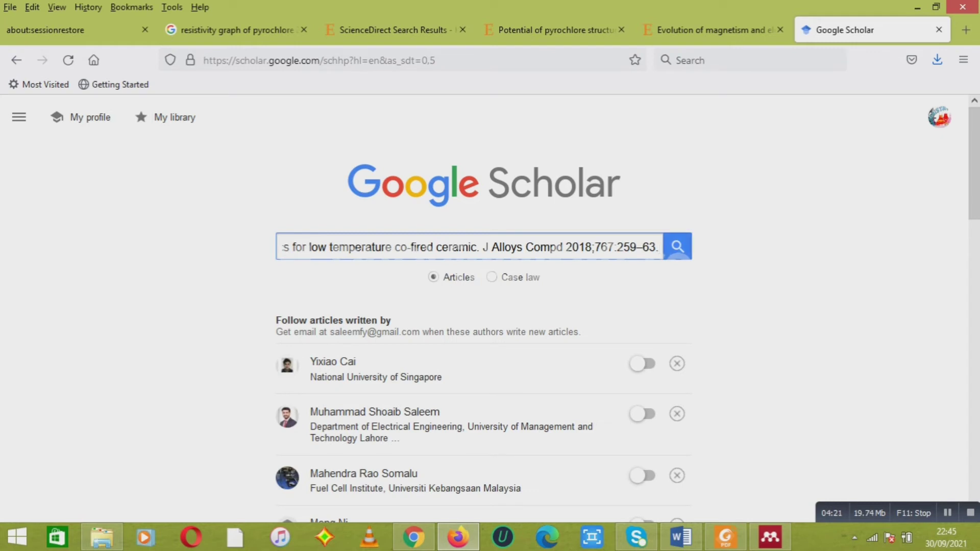
key(Return)
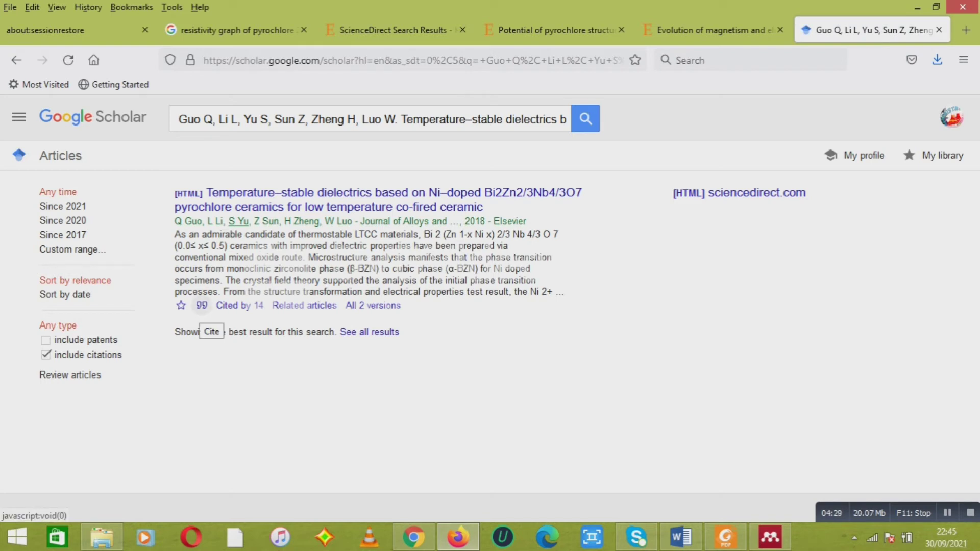
- Export the found article's citation in RefMan format and open the scholar.ris file with MendeleyDesktop
click(202, 305)
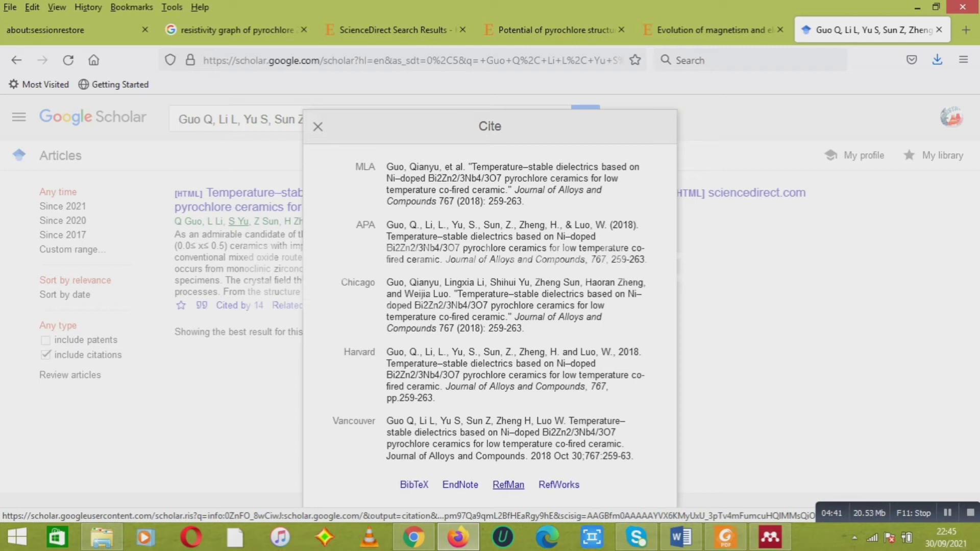
click(508, 484)
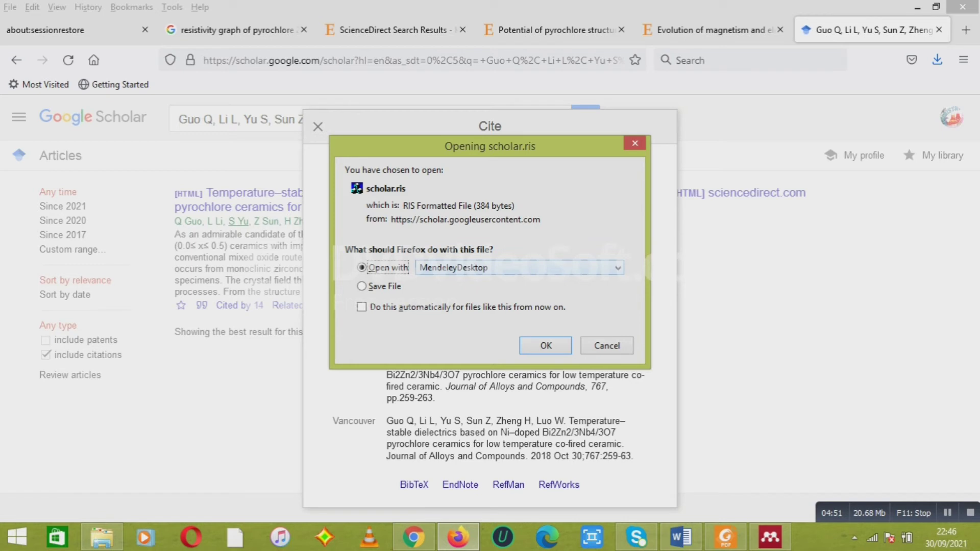
click(519, 267)
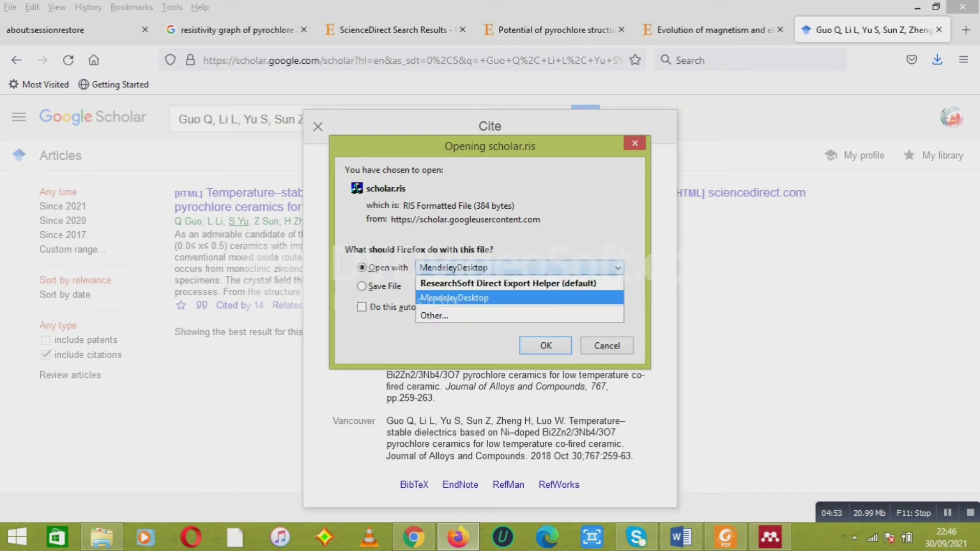
key(Return)
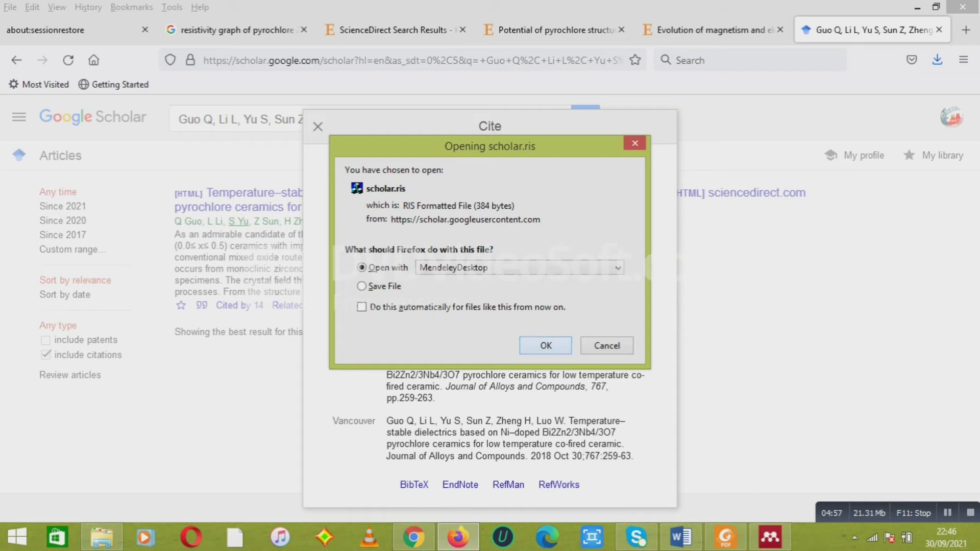
key(Return)
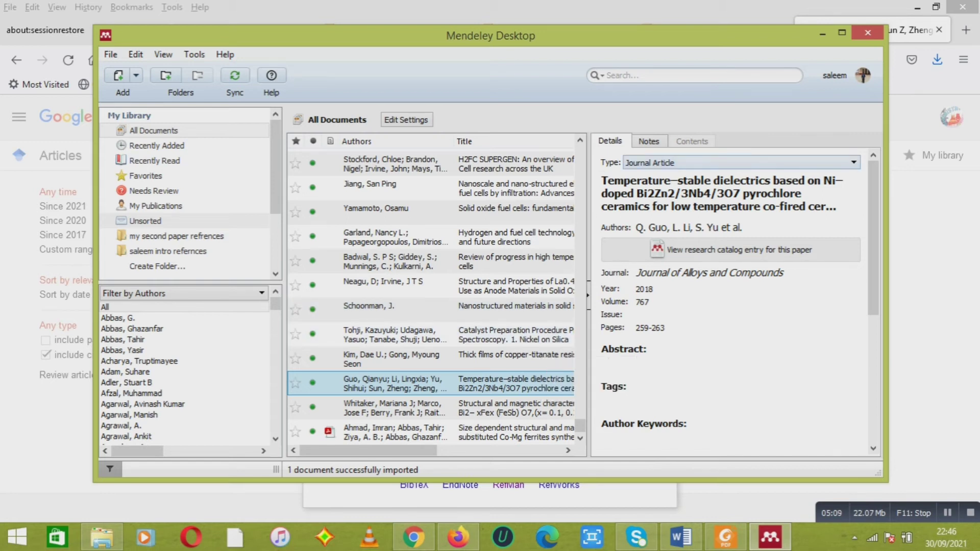
- Return to the Word document and insert the imported "Temperature–stable dielectrics" article from Mendeley as a citation after "etc."
mouse_move(681, 537)
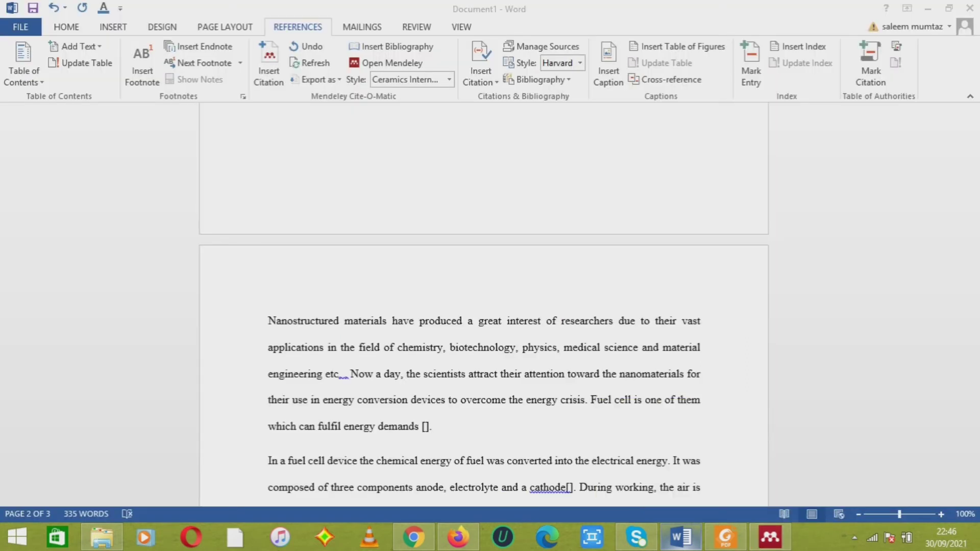
click(678, 462)
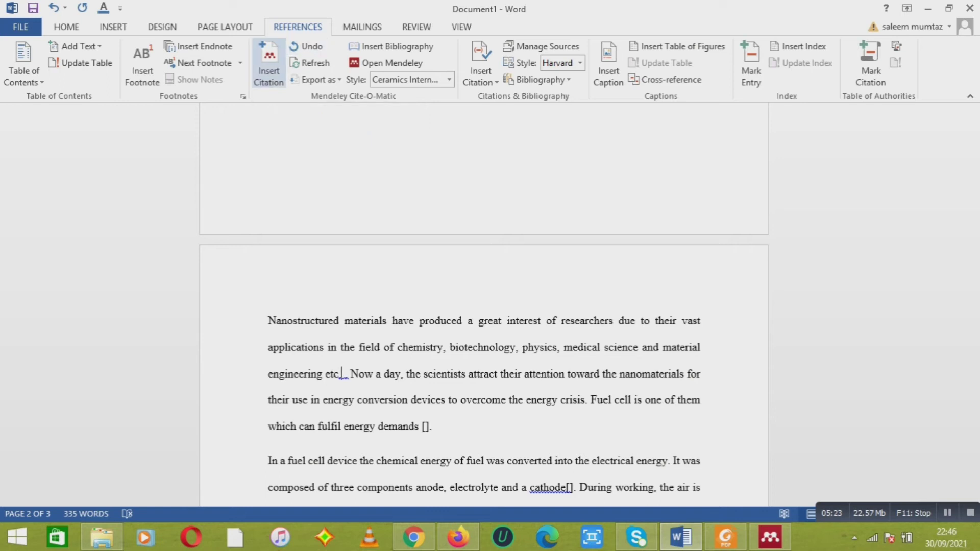
key(alt+m)
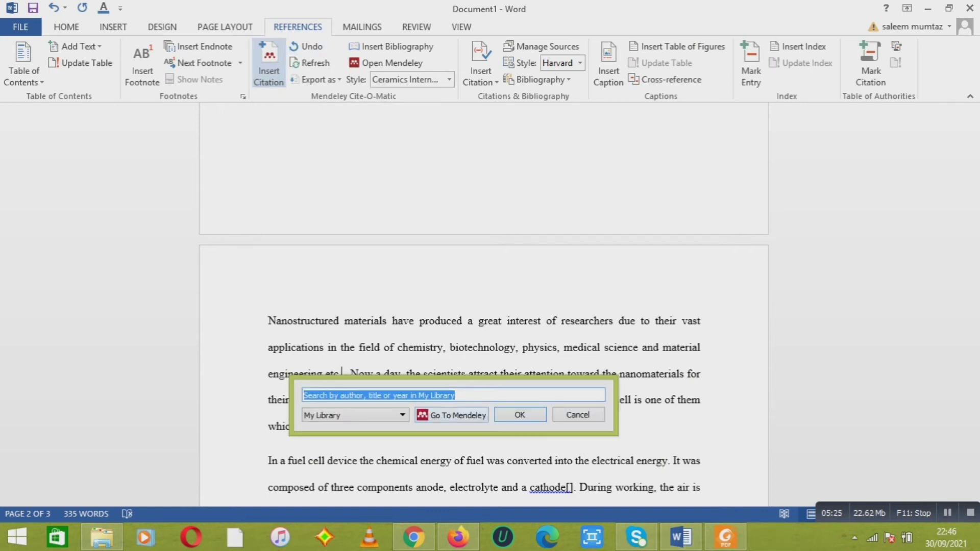
click(451, 415)
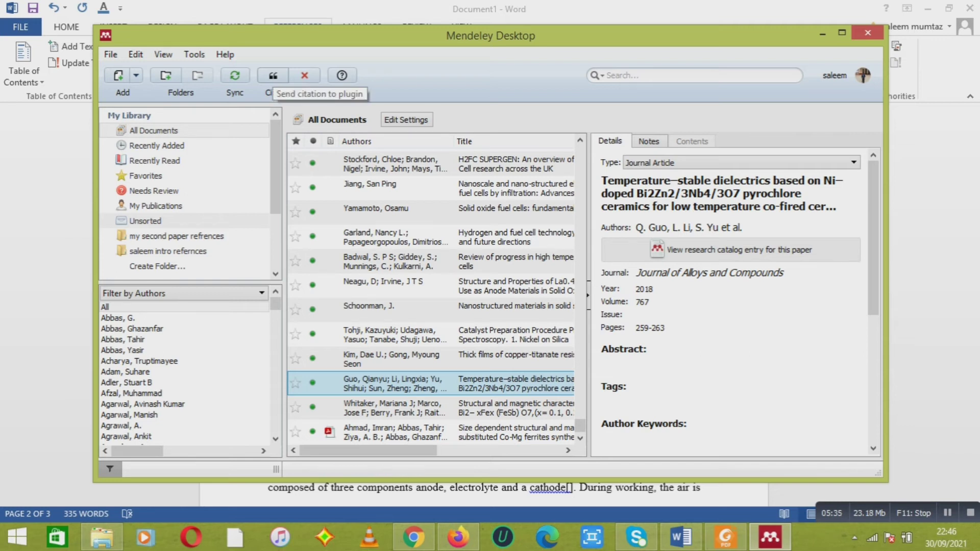
click(273, 75)
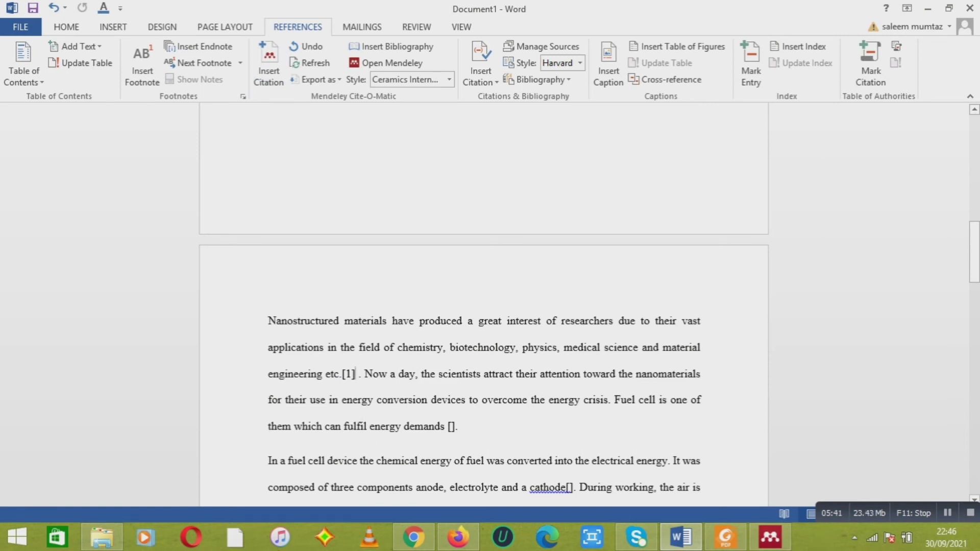
- Enter the heading "Refernces" on the first line of the blank page after the body text
key(Down)
key(Down)
key(Down)
key(Down)
key(Down)
key(Down)
key(Down)
key(Down)
key(Down)
key(Down)
key(Down)
key(Down)
key(Down)
key(Down)
key(Down)
key(Down)
key(Down)
key(Down)
key(Down)
key(Down)
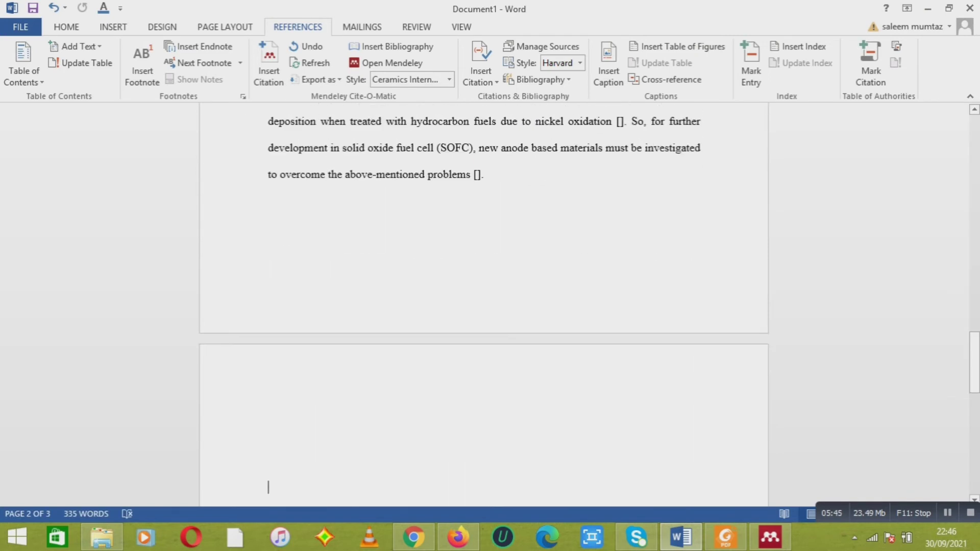
key(Up)
key(Up)
key(Up)
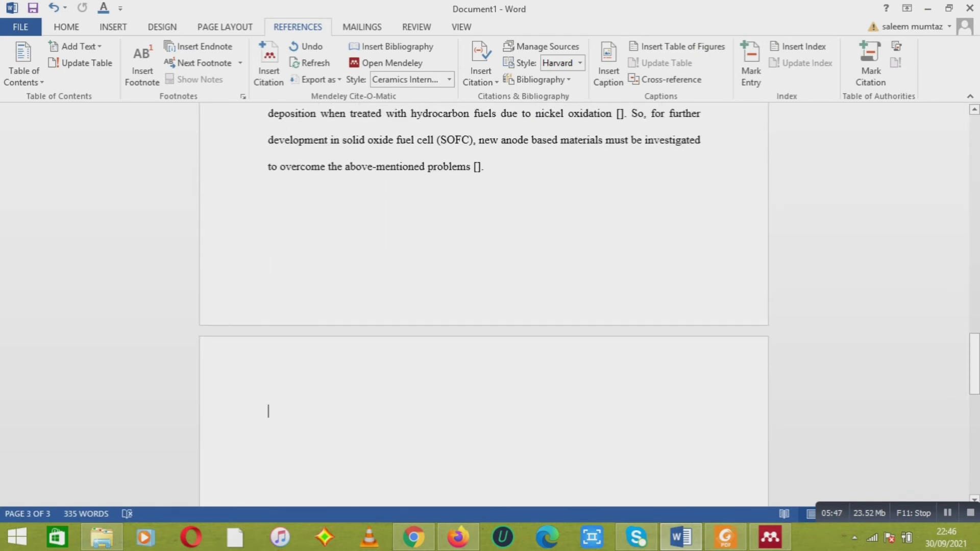
key(Down)
text(Re)
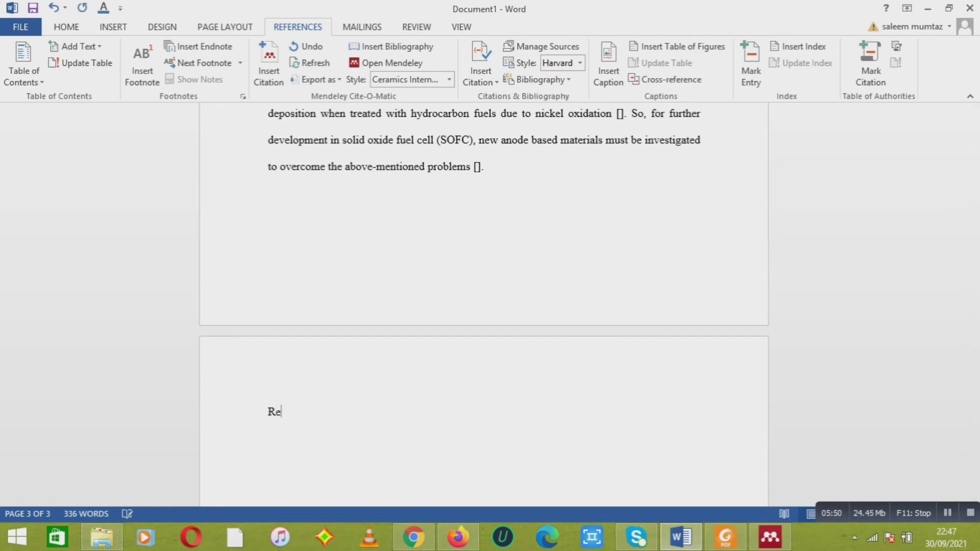
text(fernces)
- Make the heading on the last page bold and correct its spelling to "References"
drag(299, 412, 268, 412)
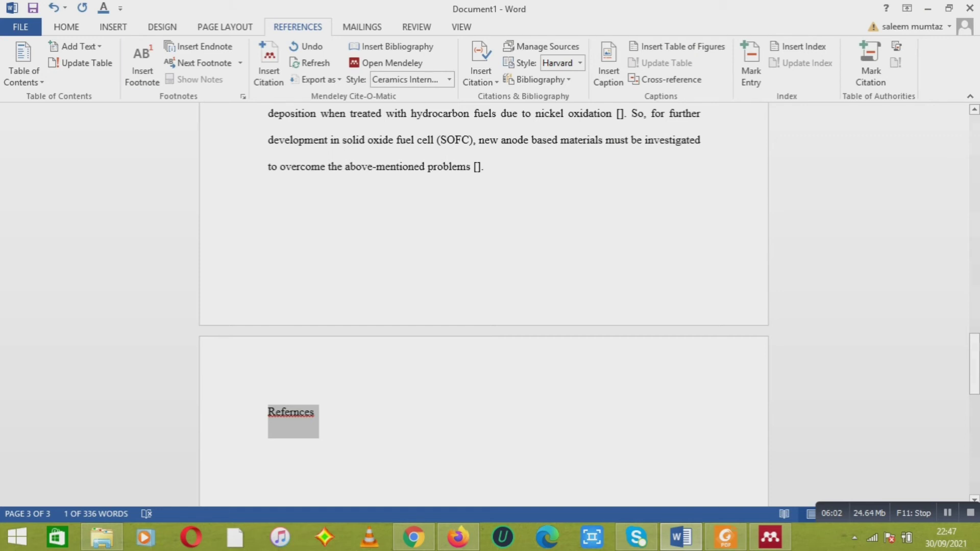
click(67, 27)
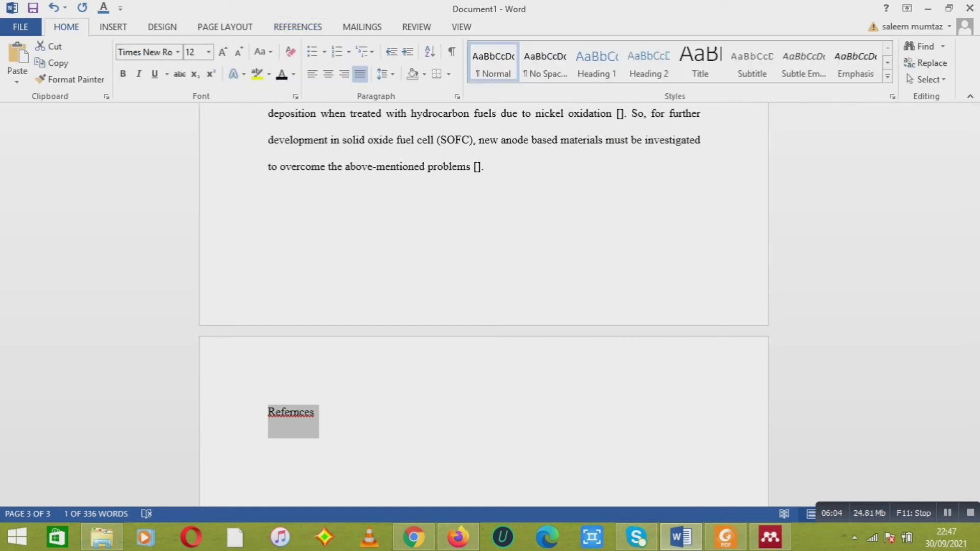
click(122, 74)
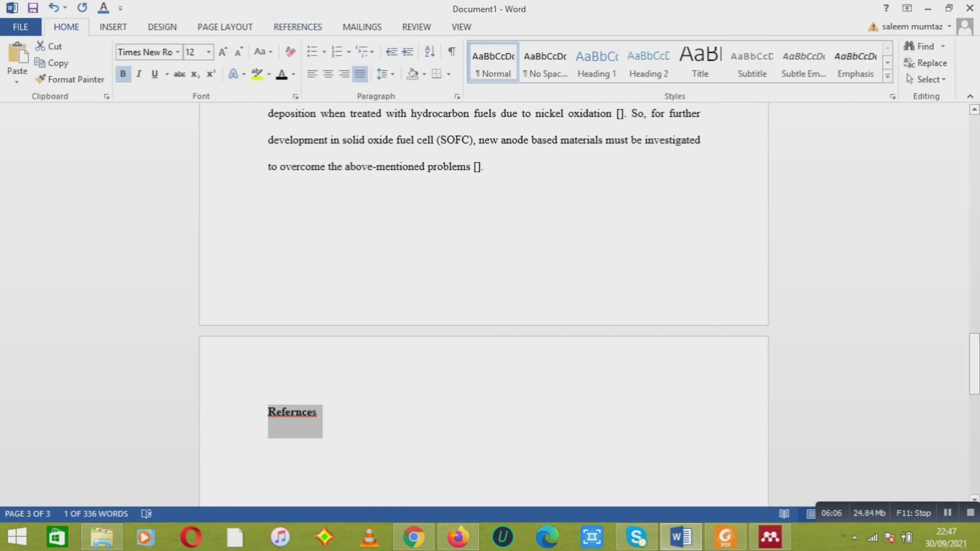
click(290, 411)
right_click(317, 417)
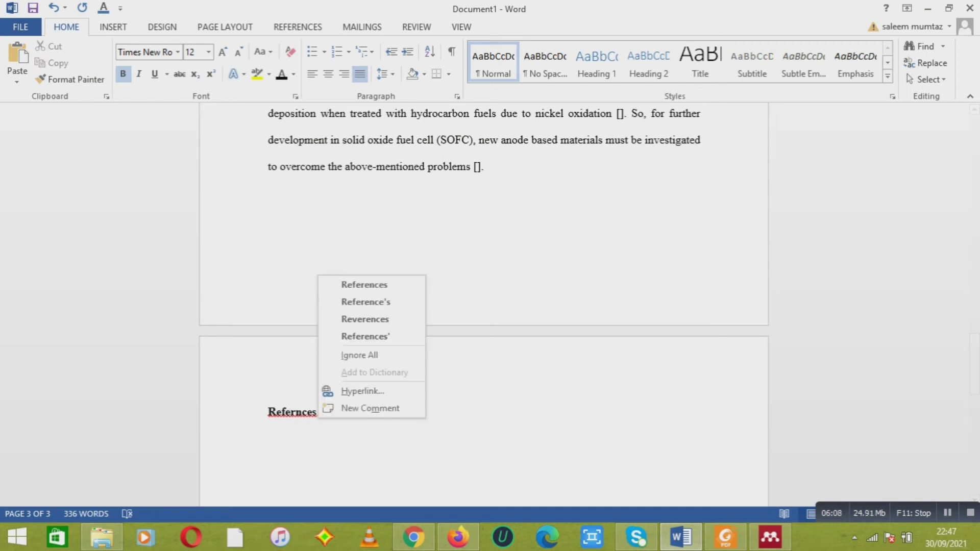
click(365, 284)
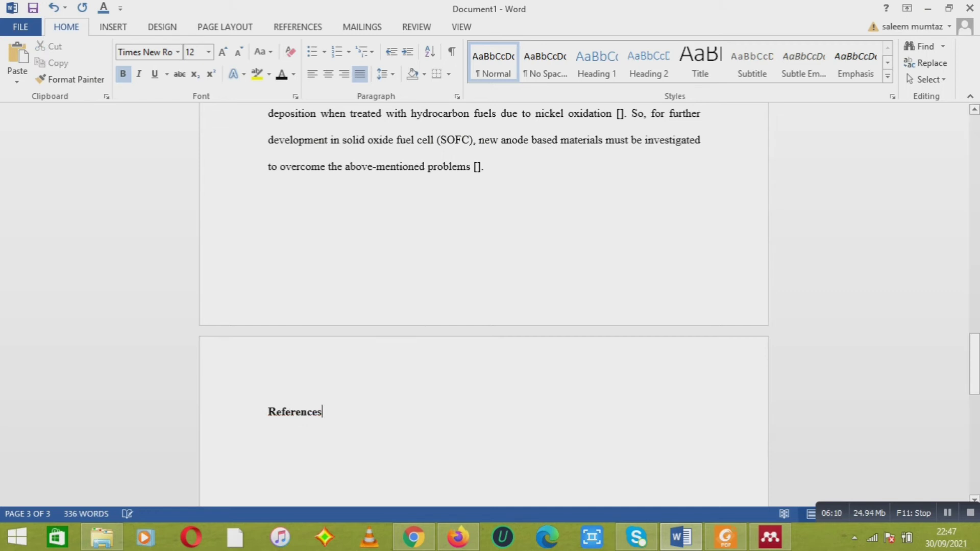
- Insert the Mendeley bibliography on a new line below the References heading
key(Return)
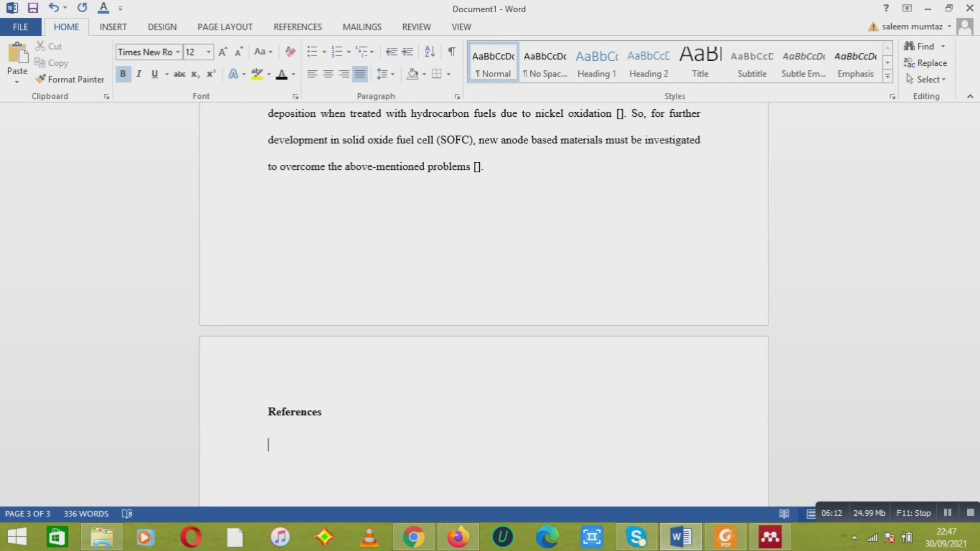
click(297, 26)
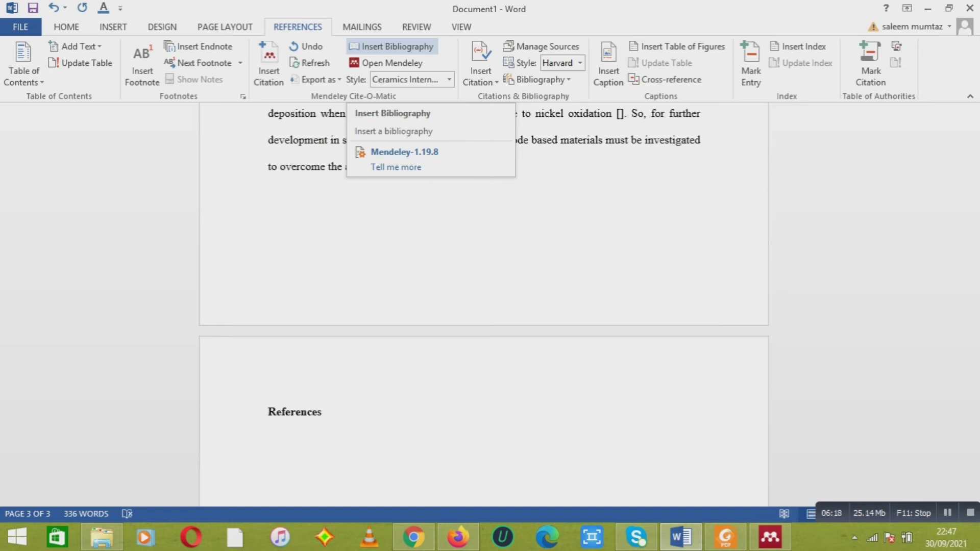
click(390, 46)
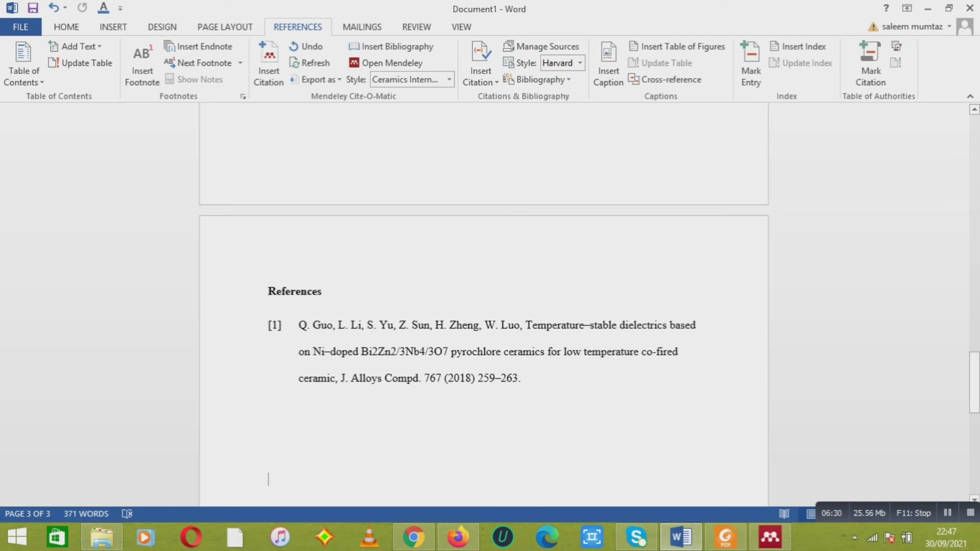
- Delete the empty square brackets after "energy demands" at the end of the first paragraph
scroll(484, 307, up, 10)
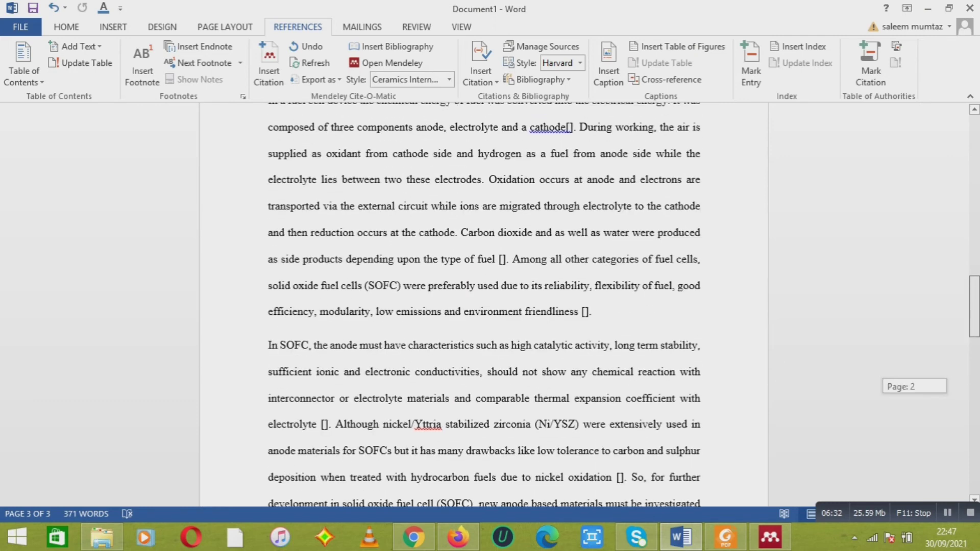
scroll(483, 307, up, 3)
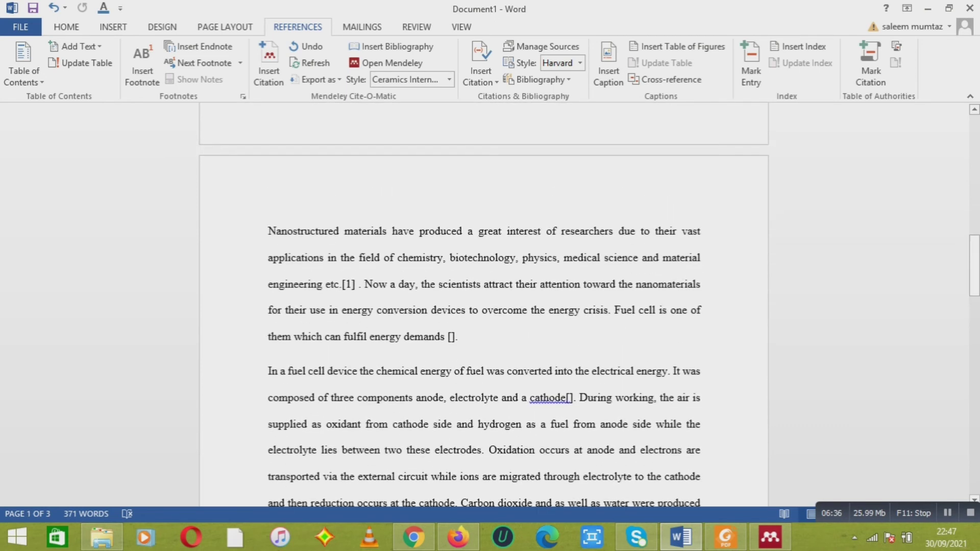
click(451, 336)
click(454, 336)
key(BackSpace)
key(BackSpace)
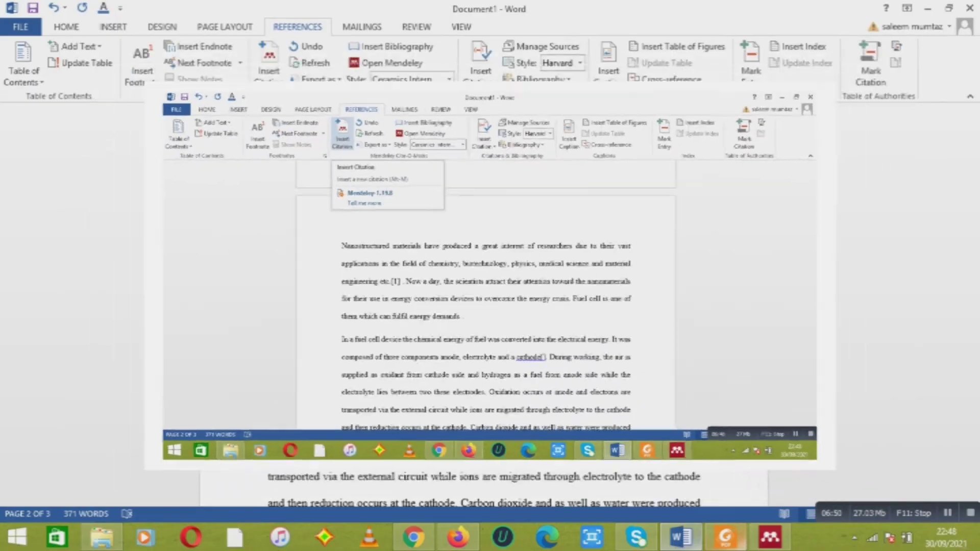
- Switch to Foxit Reader and copy the full text of reference [12] from the article's reference list
click(725, 537)
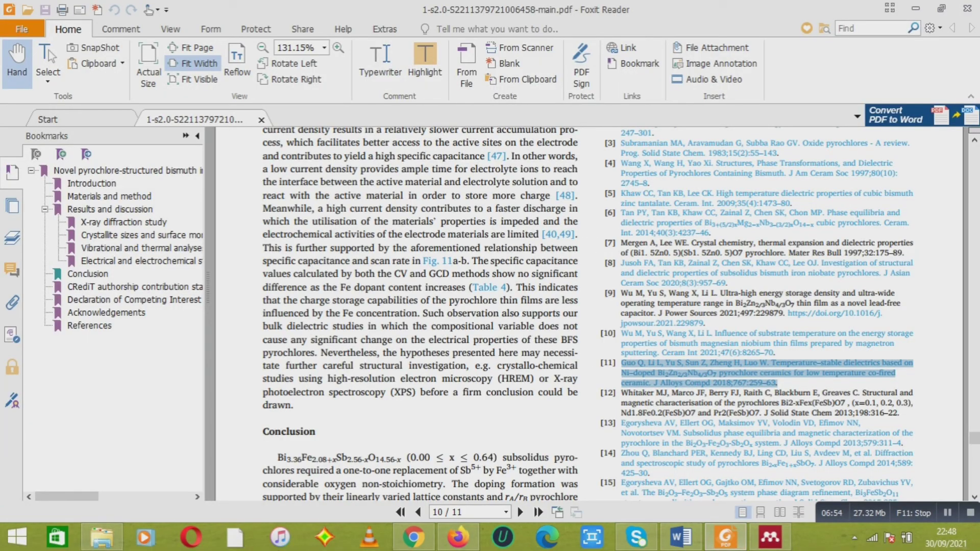
drag(899, 413, 620, 393)
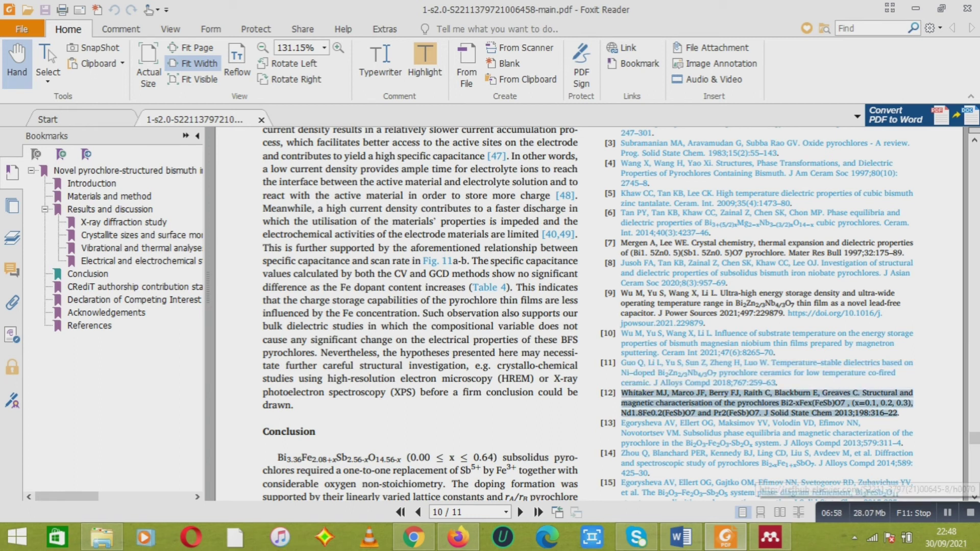
key(ctrl+c)
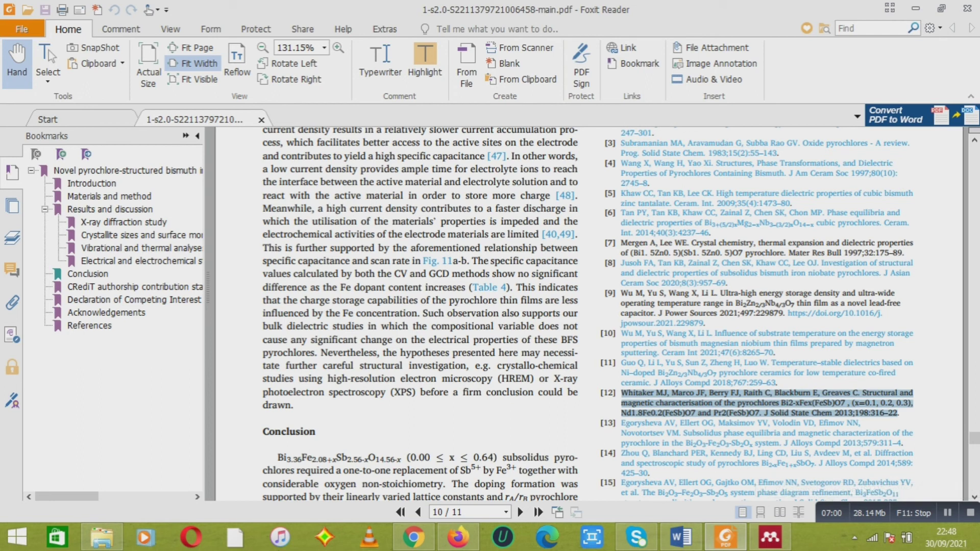
- Switch to Firefox, close the open Cite window, and search Google Scholar for the copied reference
mouse_move(681, 537)
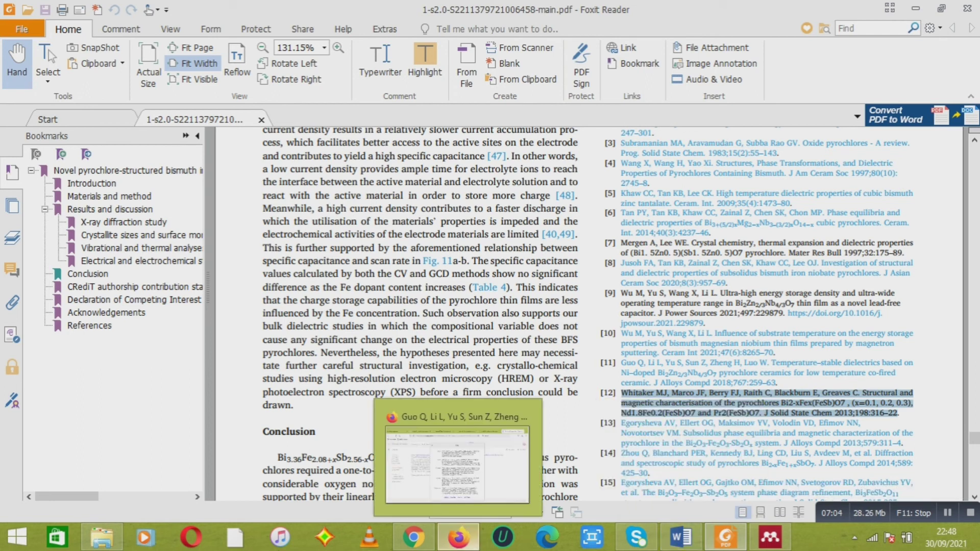
click(458, 537)
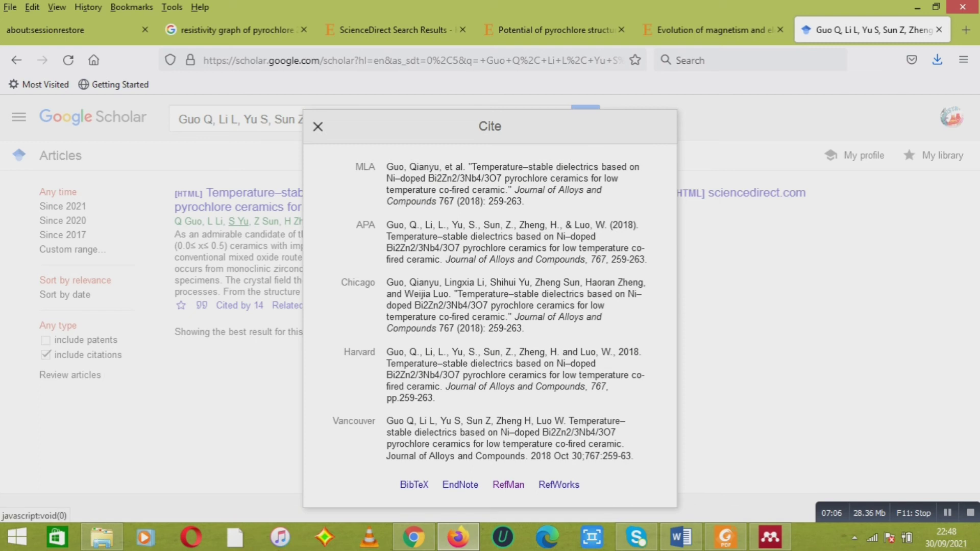
click(318, 126)
triple_click(301, 120)
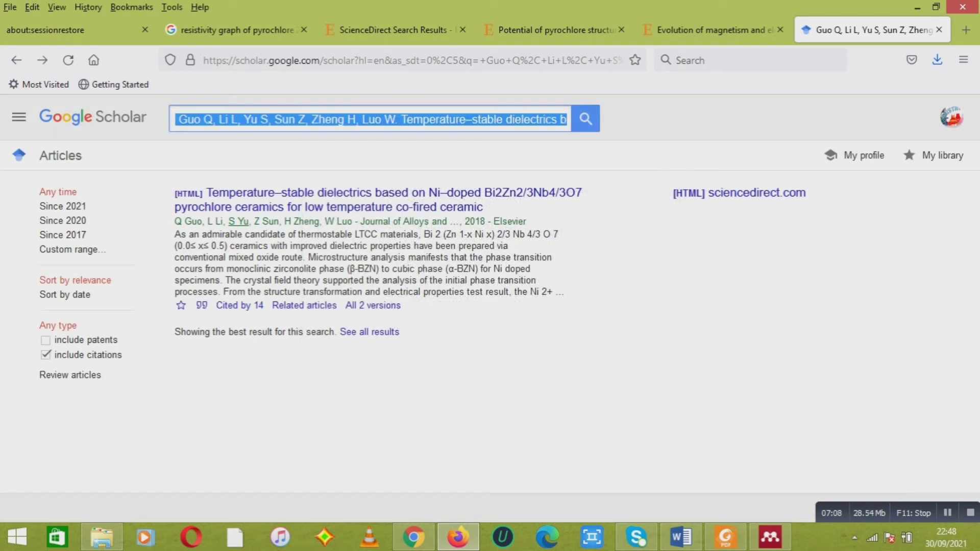
key(ctrl+v)
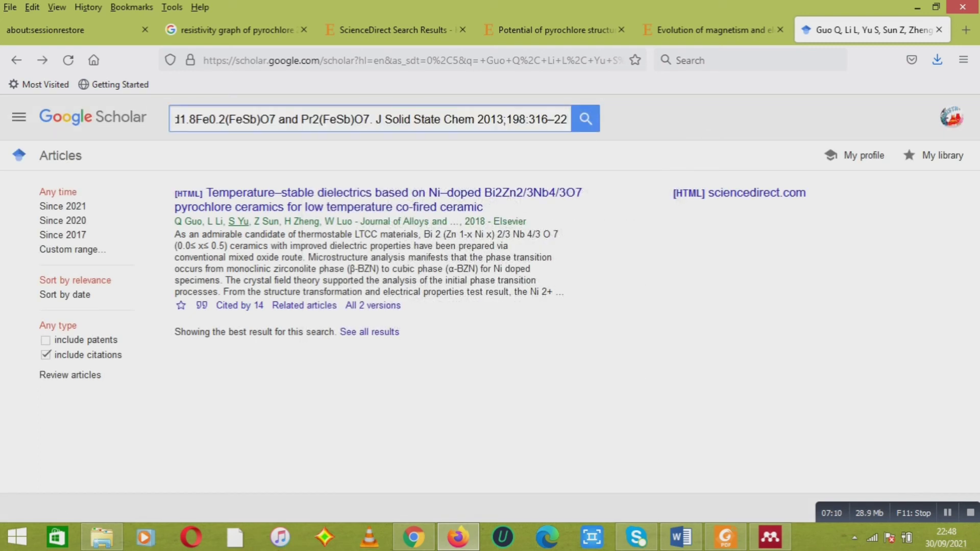
key(Return)
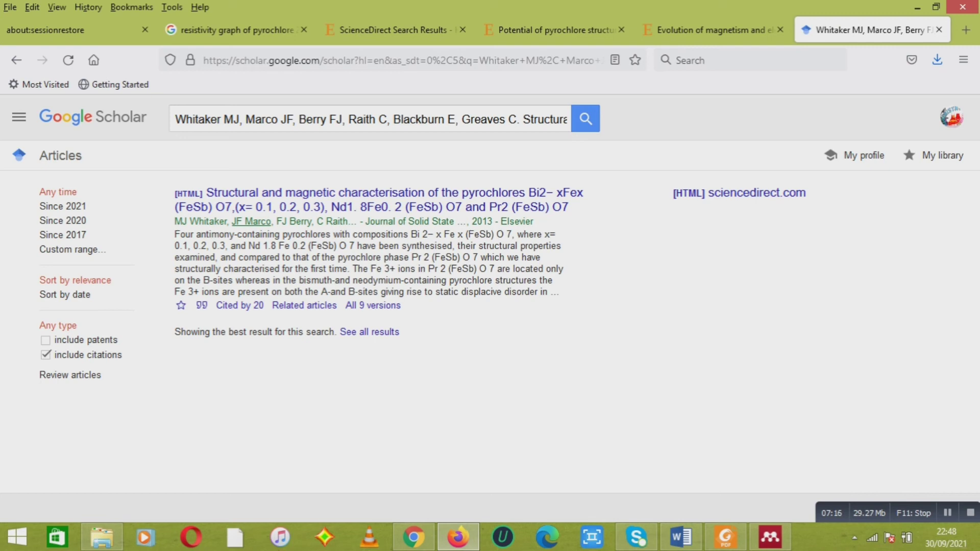
- Export the "Structural and magnetic characterisation of the pyrochlores" citation in RefMan format and open it with Mendeley Desktop
click(202, 305)
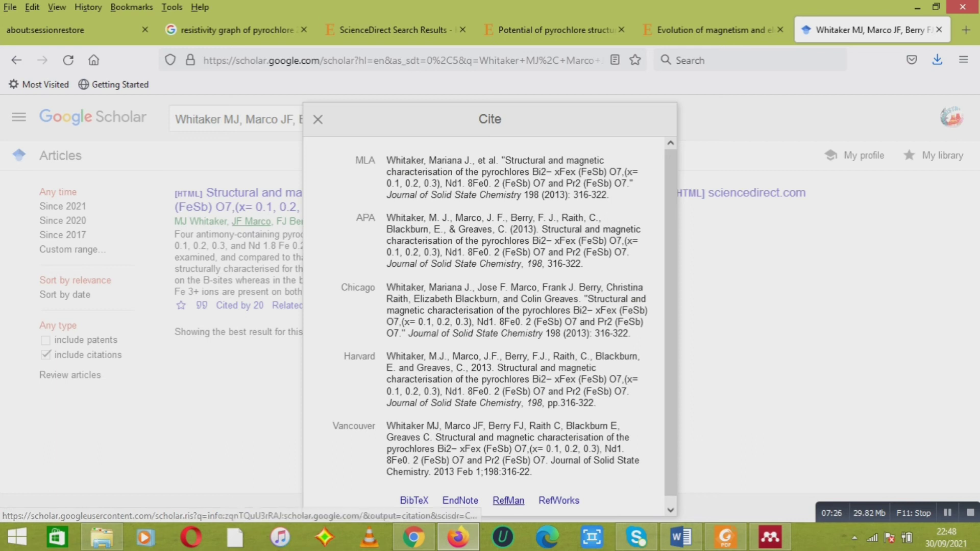
click(507, 500)
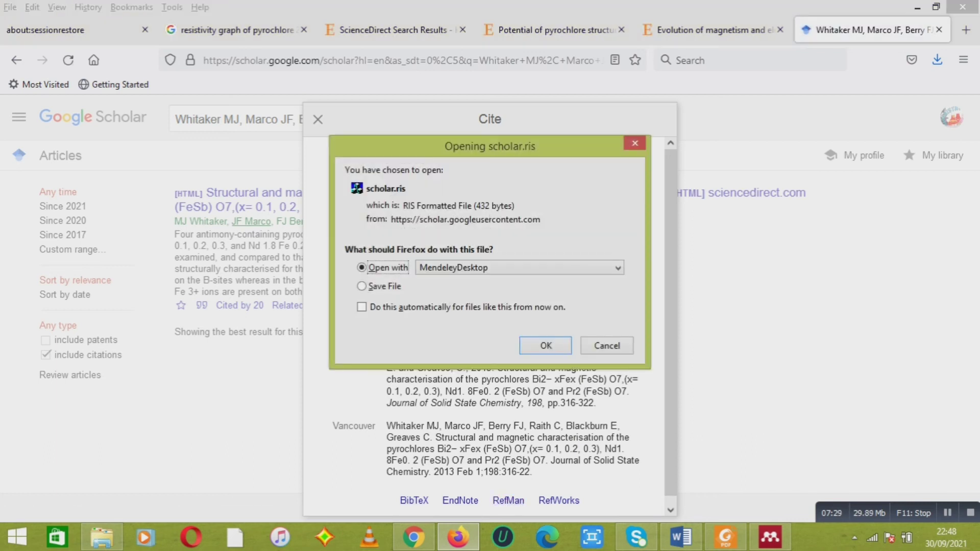
key(Return)
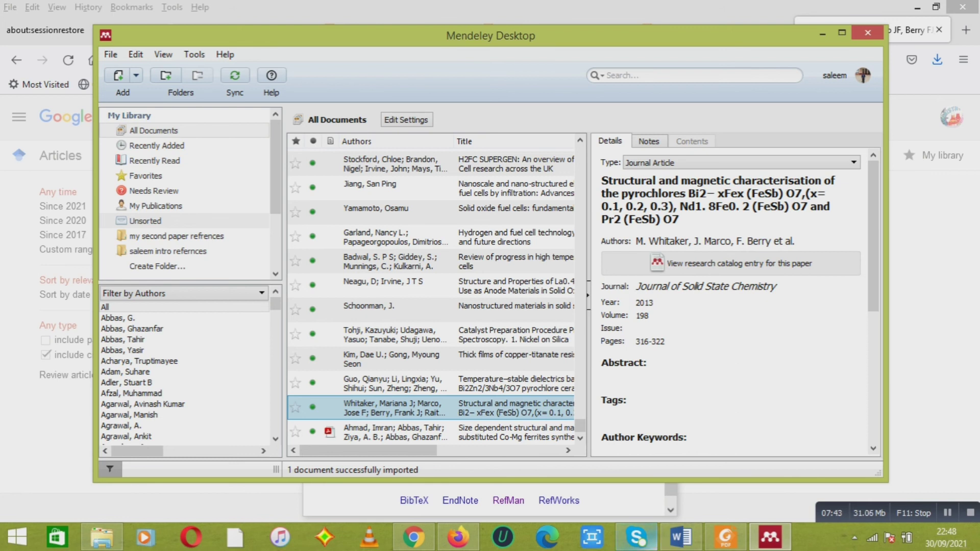
- Return to the Word document and insert the imported "Structural and magnetic characterisation" article from Mendeley as a citation after "energy demands"
click(681, 536)
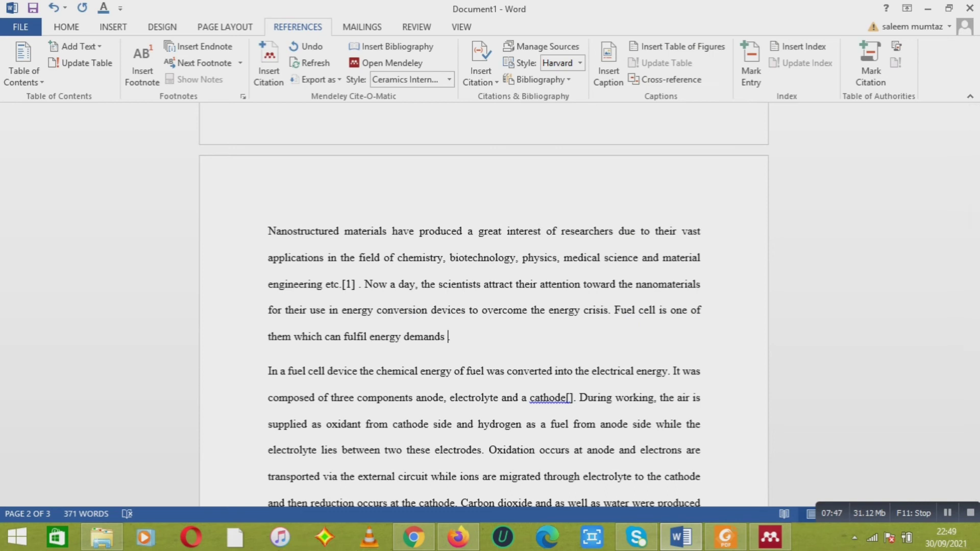
click(269, 66)
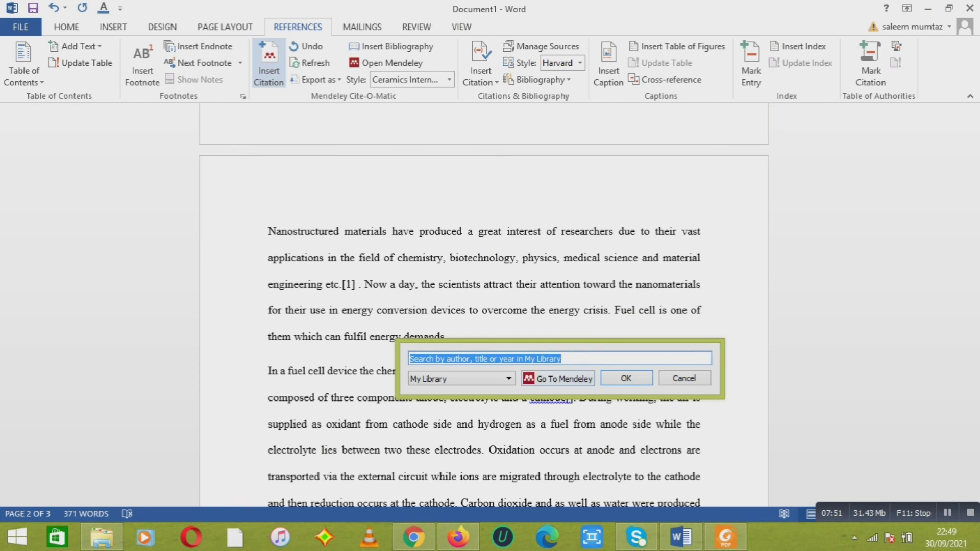
click(557, 379)
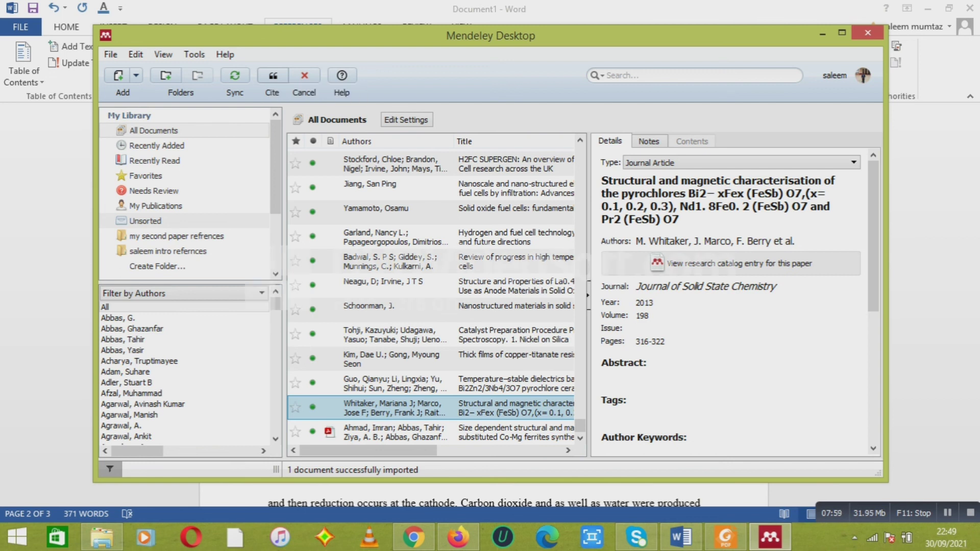
click(273, 75)
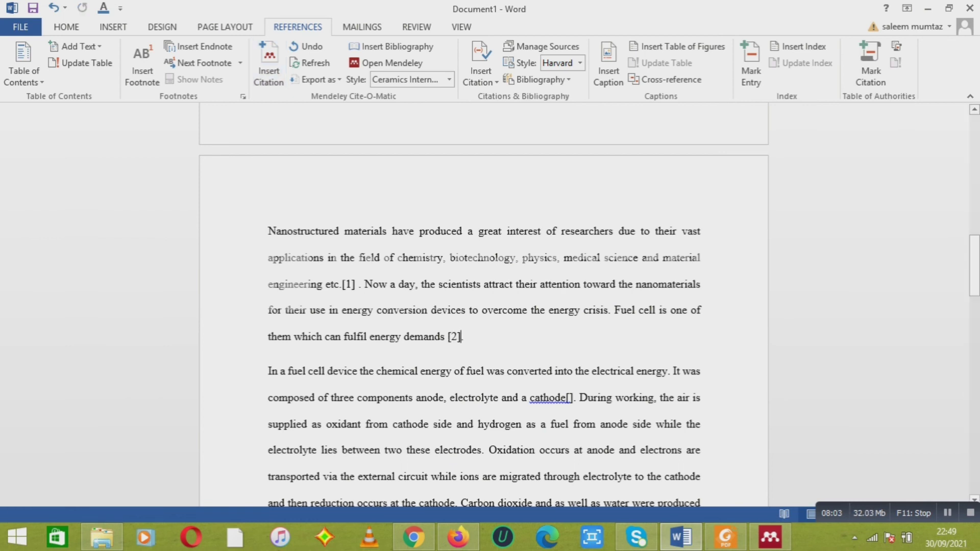
- Check the new citation after "energy demands" and its matching entry in the References list on the last page
key(ctrl+shift+Left)
key(ctrl+shift+Left)
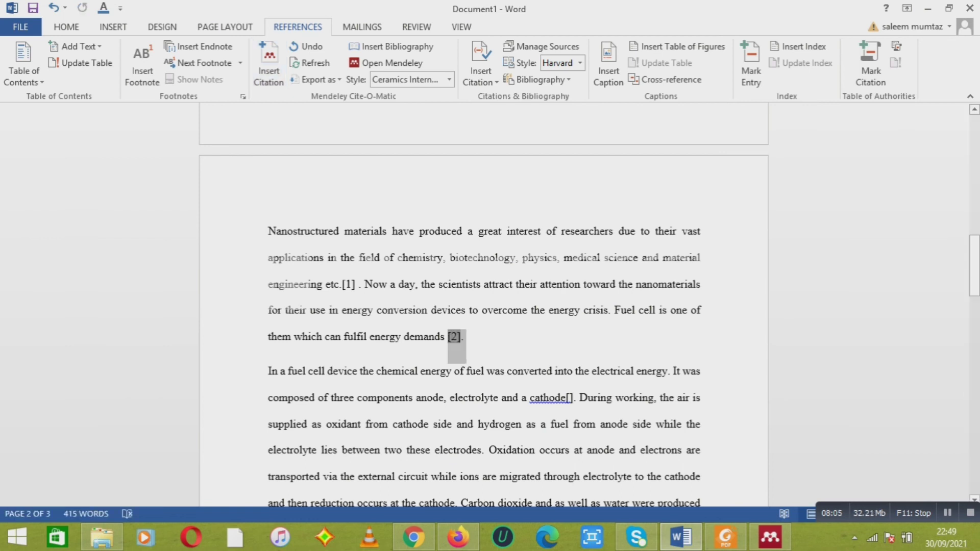
click(448, 336)
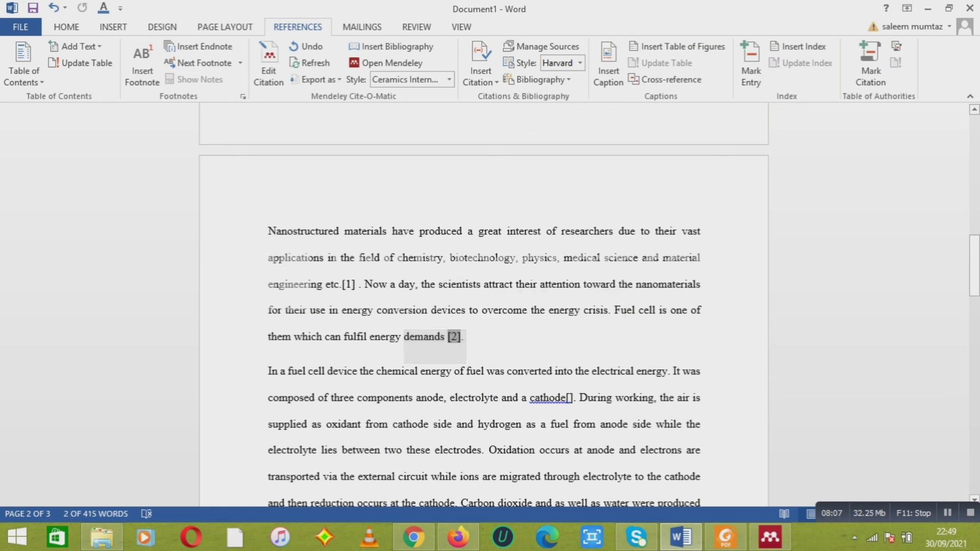
key(Down)
key(Down)
key(Down)
key(Down)
key(Down)
key(Down)
key(Down)
key(Down)
key(Down)
key(Down)
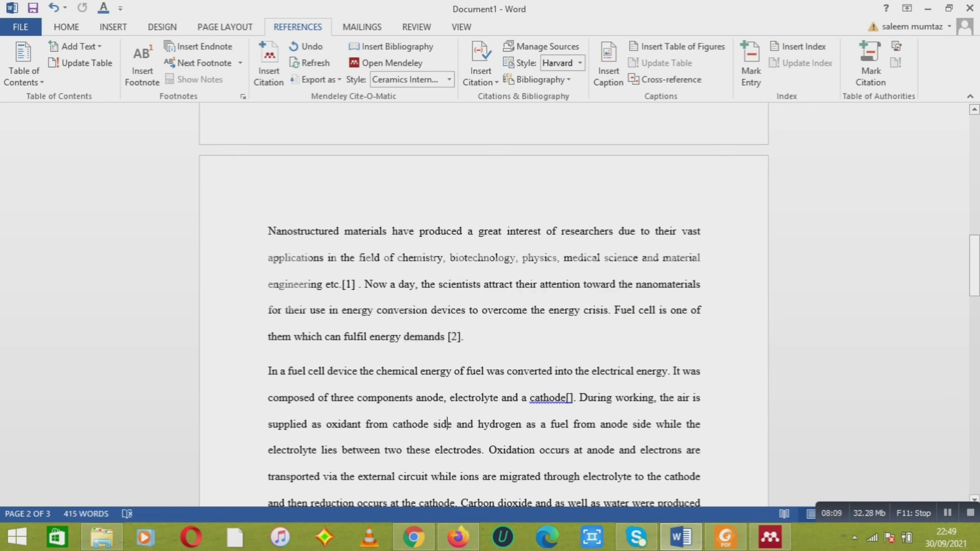
key(Down)
key(Down)
key(Down)
key(Down)
key(Down)
key(Down)
key(Down)
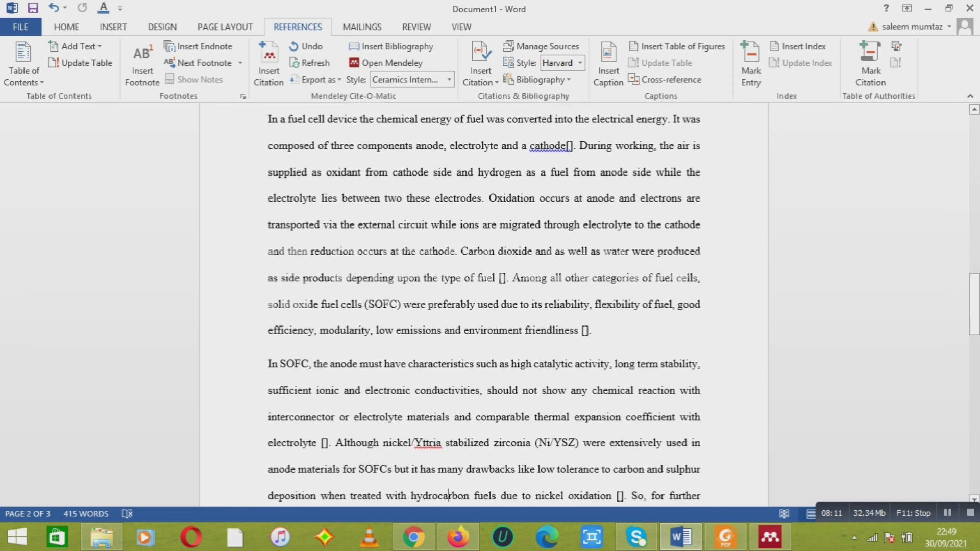
key(Down)
key(Down)
key(Down)
key(Down)
key(Down)
key(Down)
key(Down)
key(Down)
key(Down)
key(Down)
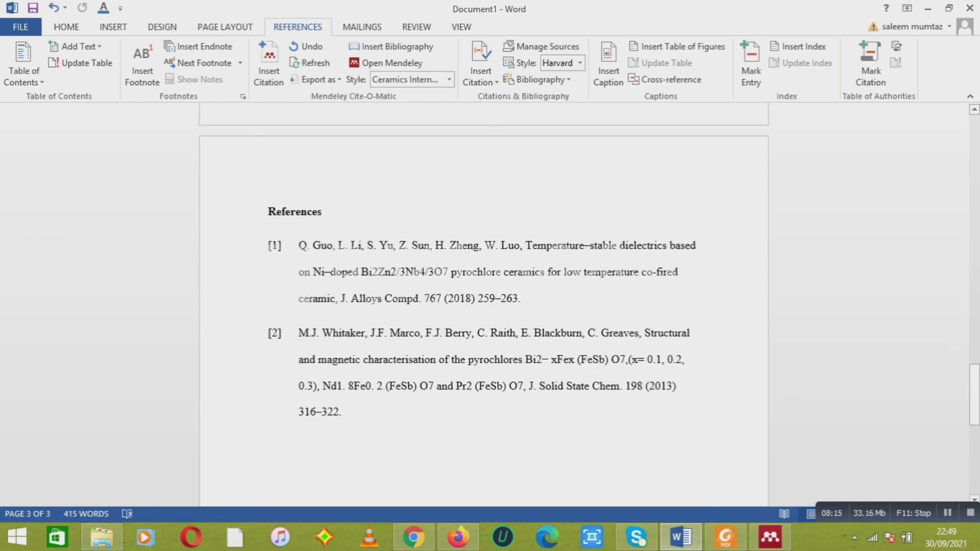
- Insert "Nanostructured materials in solid state ionics" from Mendeley as a citation inside the empty brackets after "cathode" and check the References list
key(Up)
key(Up)
key(Up)
key(Up)
key(Up)
key(Up)
key(Up)
key(Up)
key(Up)
key(Up)
key(Up)
key(Up)
key(Up)
key(Up)
key(Up)
key(Up)
key(Up)
key(Up)
key(Up)
key(Up)
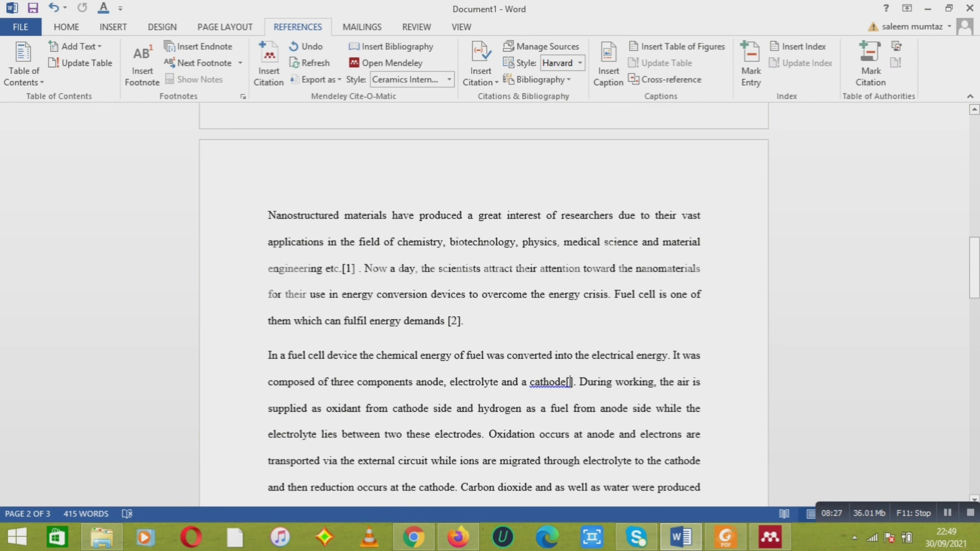
key(alt+m)
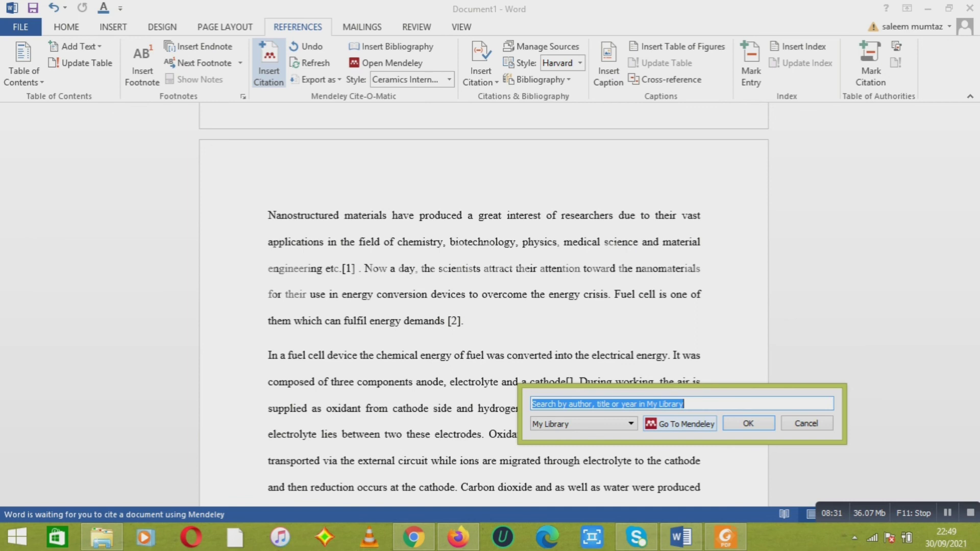
click(679, 423)
click(430, 309)
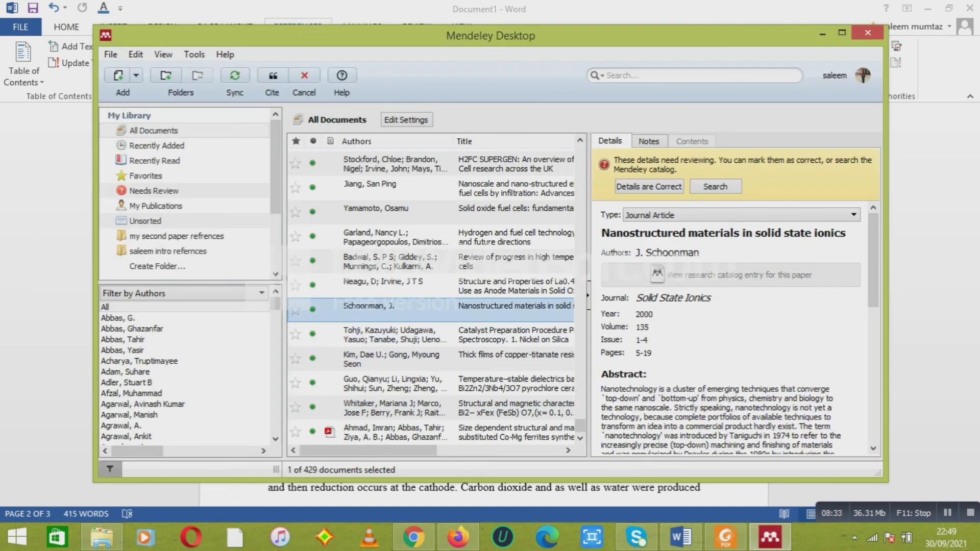
scroll(432, 291, right, 3)
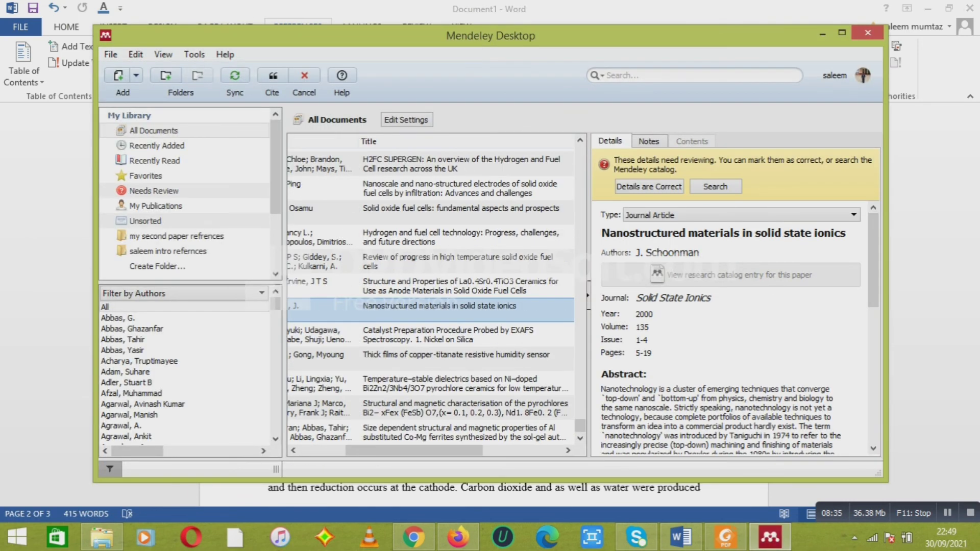
click(272, 76)
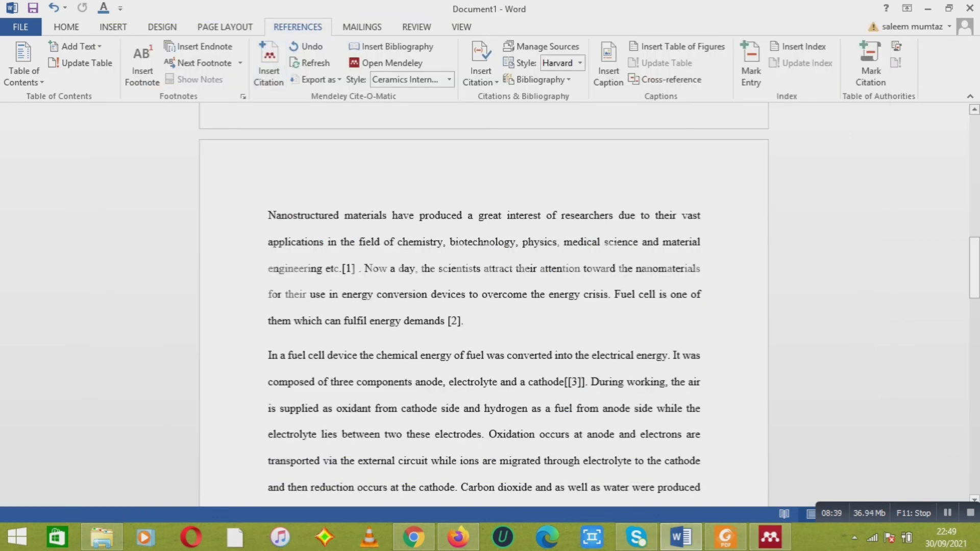
scroll(578, 409, down, 11)
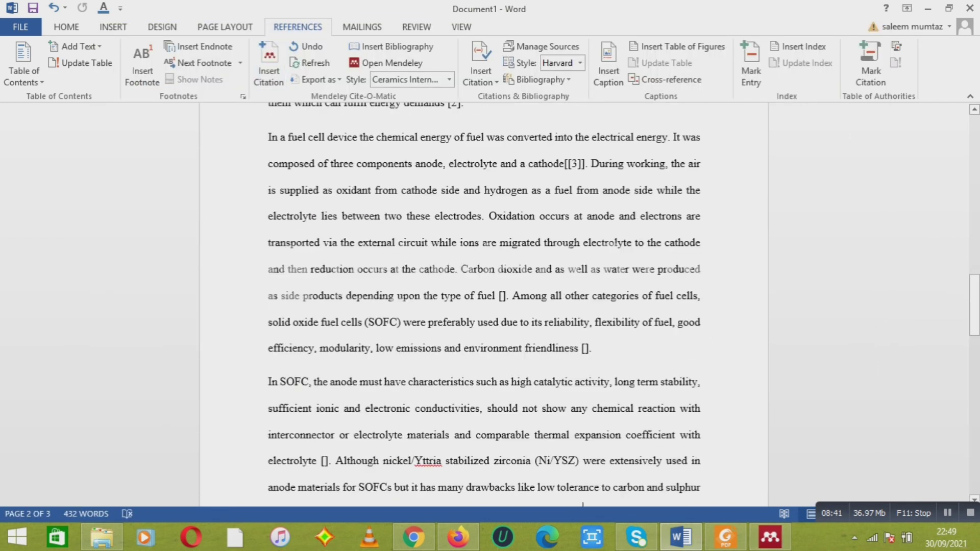
scroll(483, 306, down, 1)
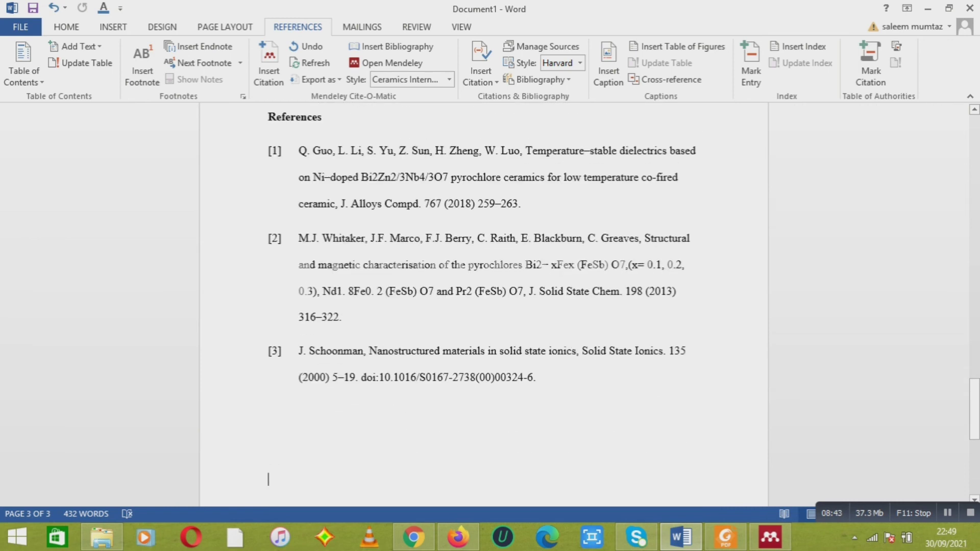